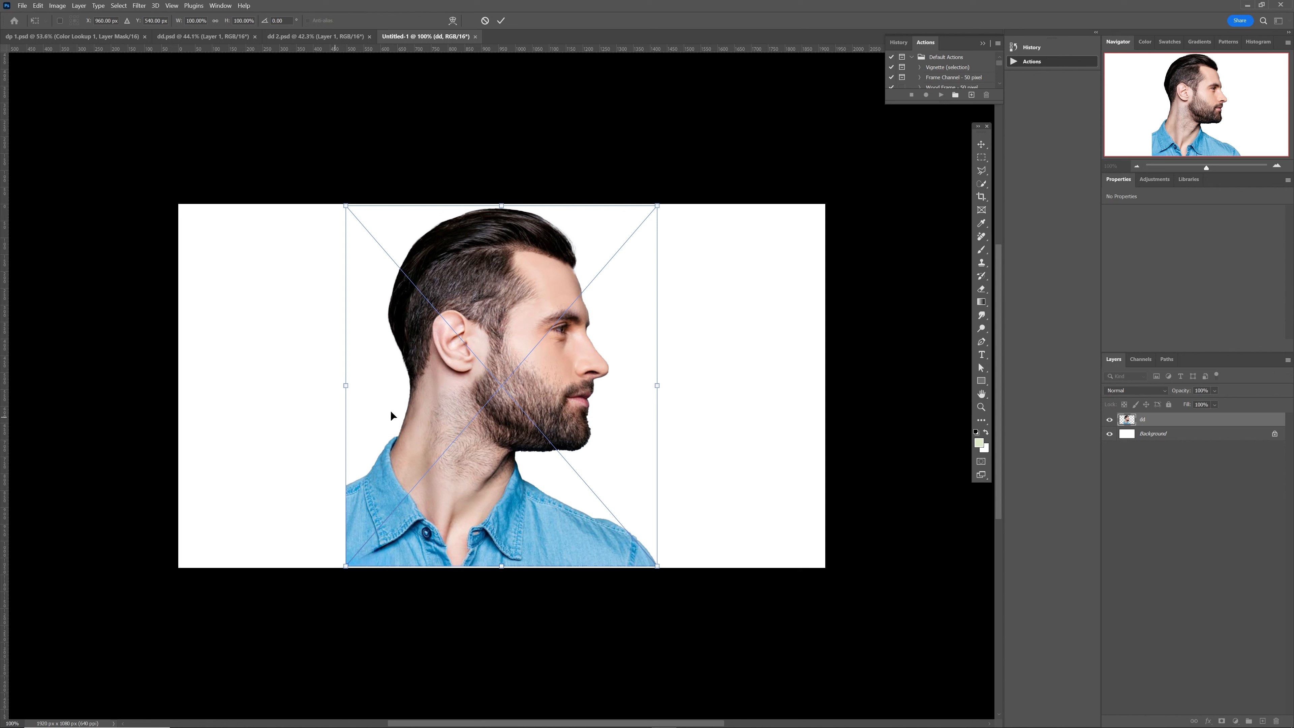
Move the placed portrait of the man to the canvas's left edge, slightly lower, and commit the placement.
left_click_drag(488, 432, 329, 441)
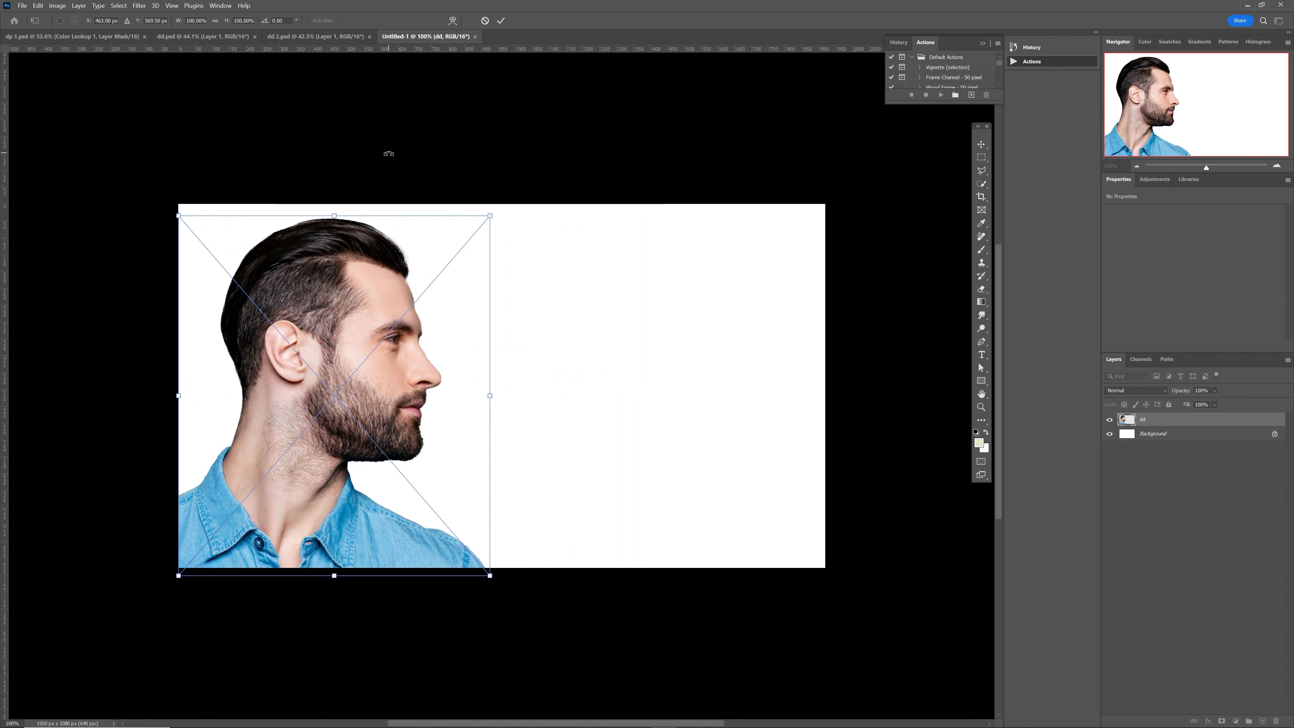
left_click(501, 21)
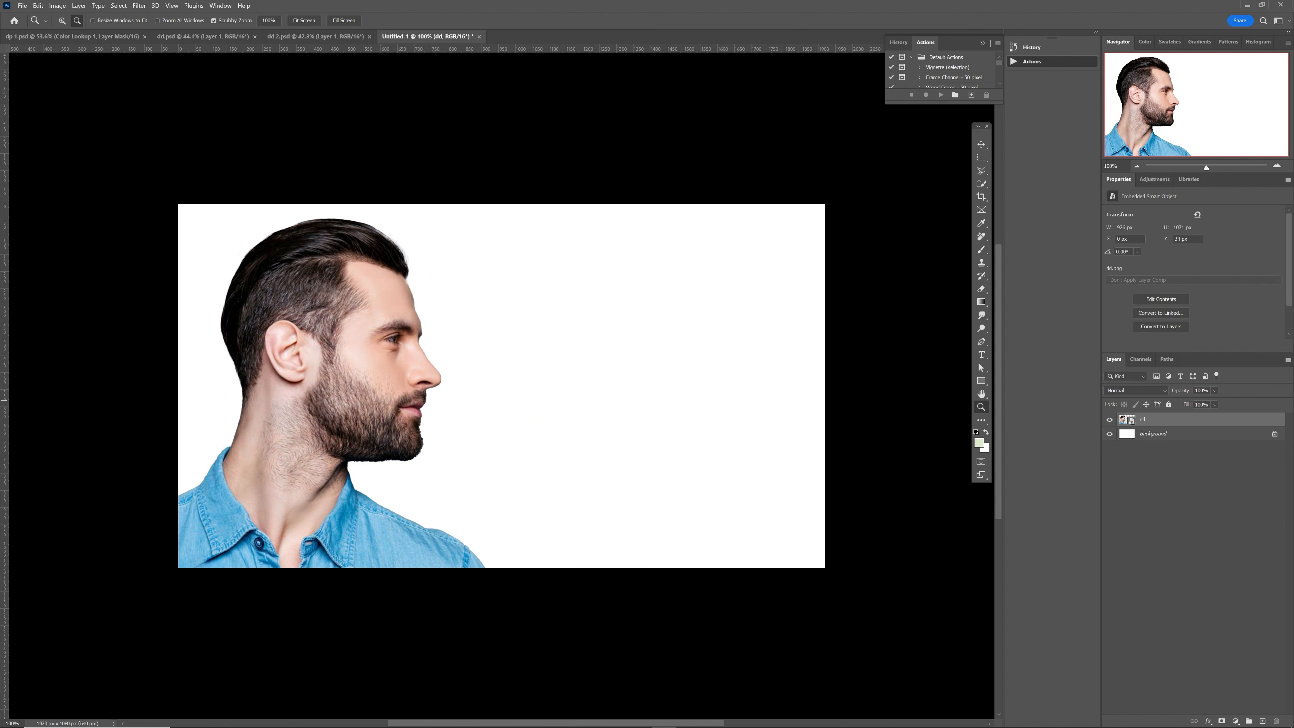
Place the bright-sun-over-ocean-orange image over the man and lower its opacity to 71%.
left_click_drag(0, 356, 286, 398)
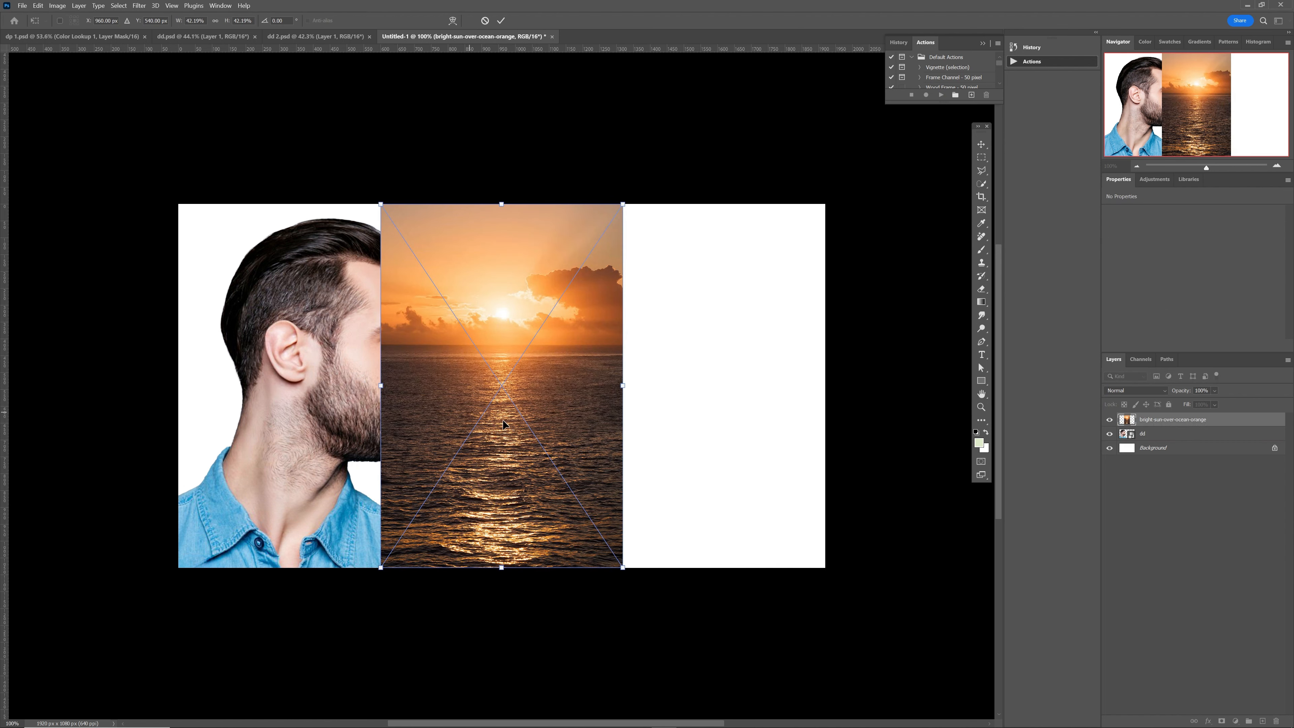
left_click_drag(513, 431, 321, 440)
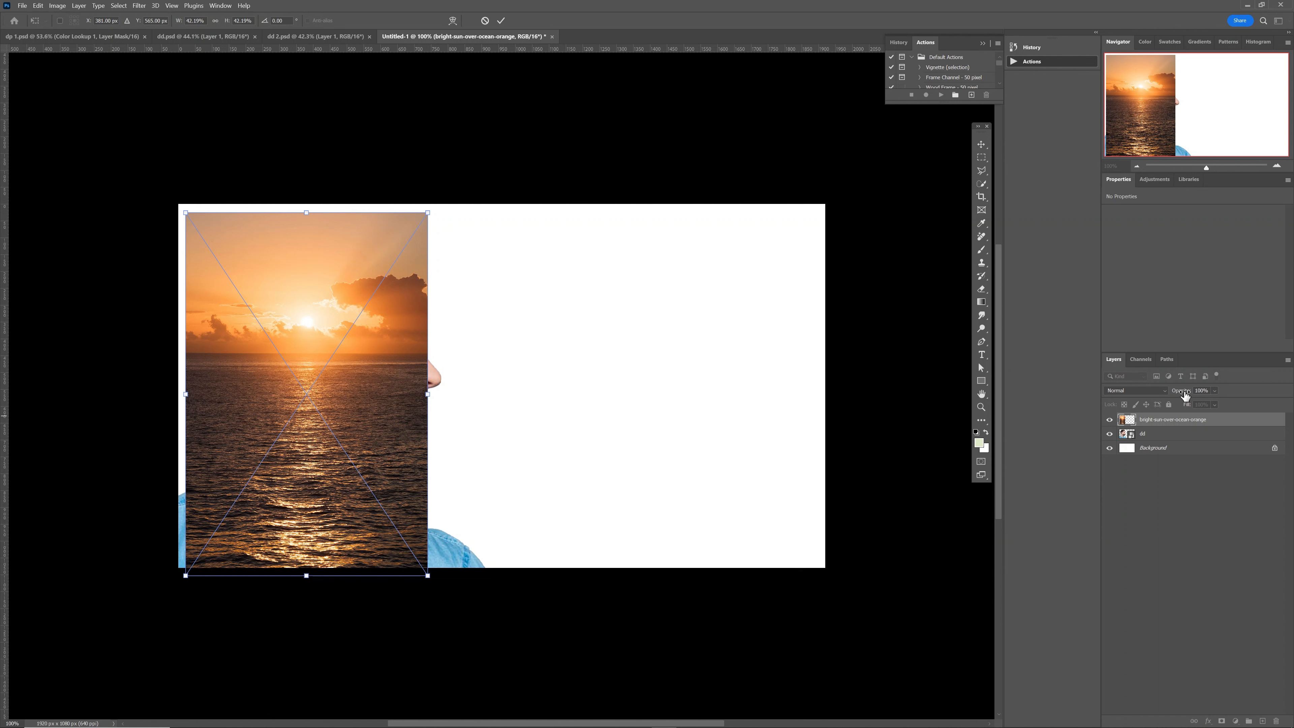
left_click_drag(1184, 395, 1170, 396)
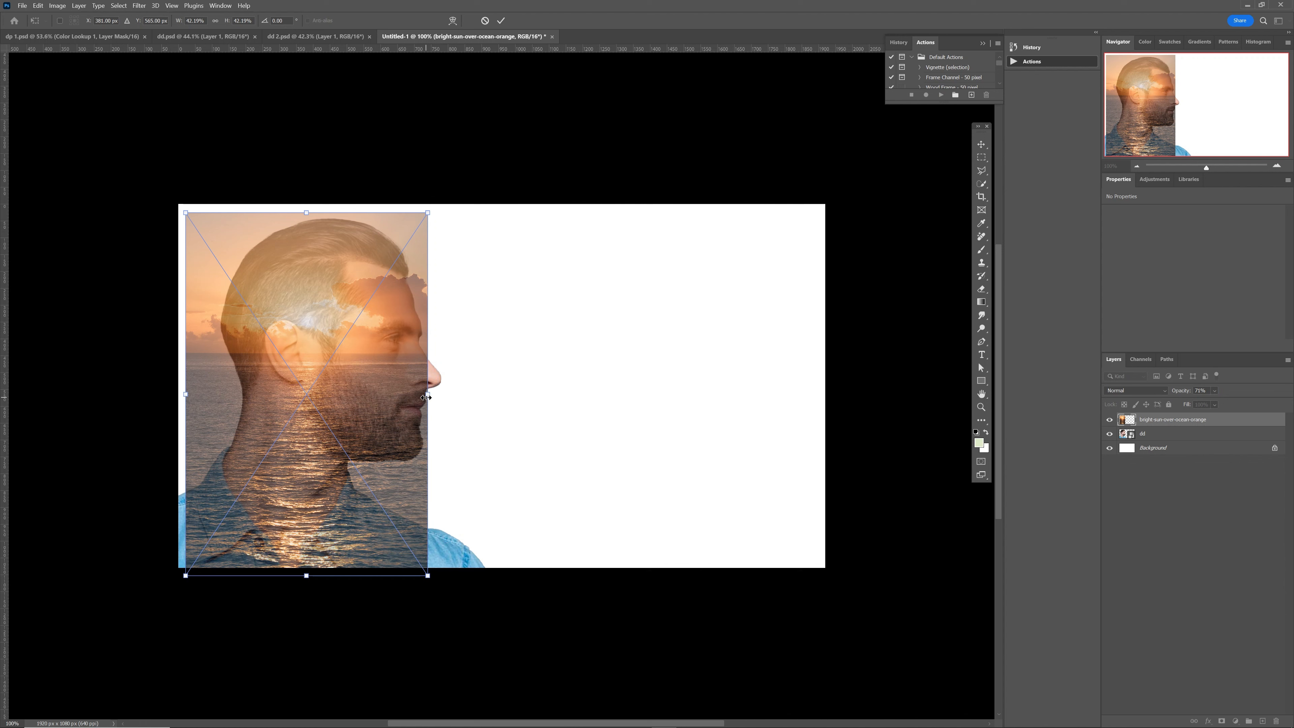
Stretch the sunset image to about 56.72% width and 43.16% height so it covers the whole man, and commit the transform.
left_click_drag(427, 396, 496, 406)
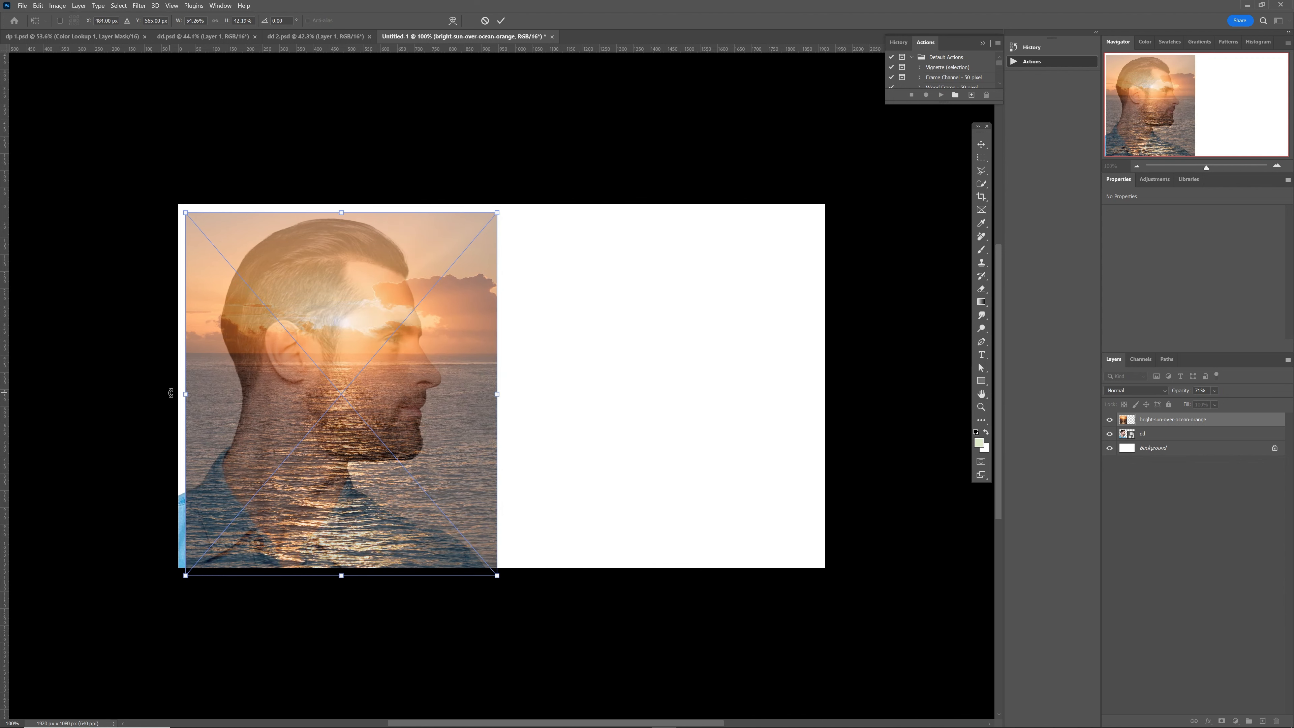
left_click_drag(188, 396, 173, 396)
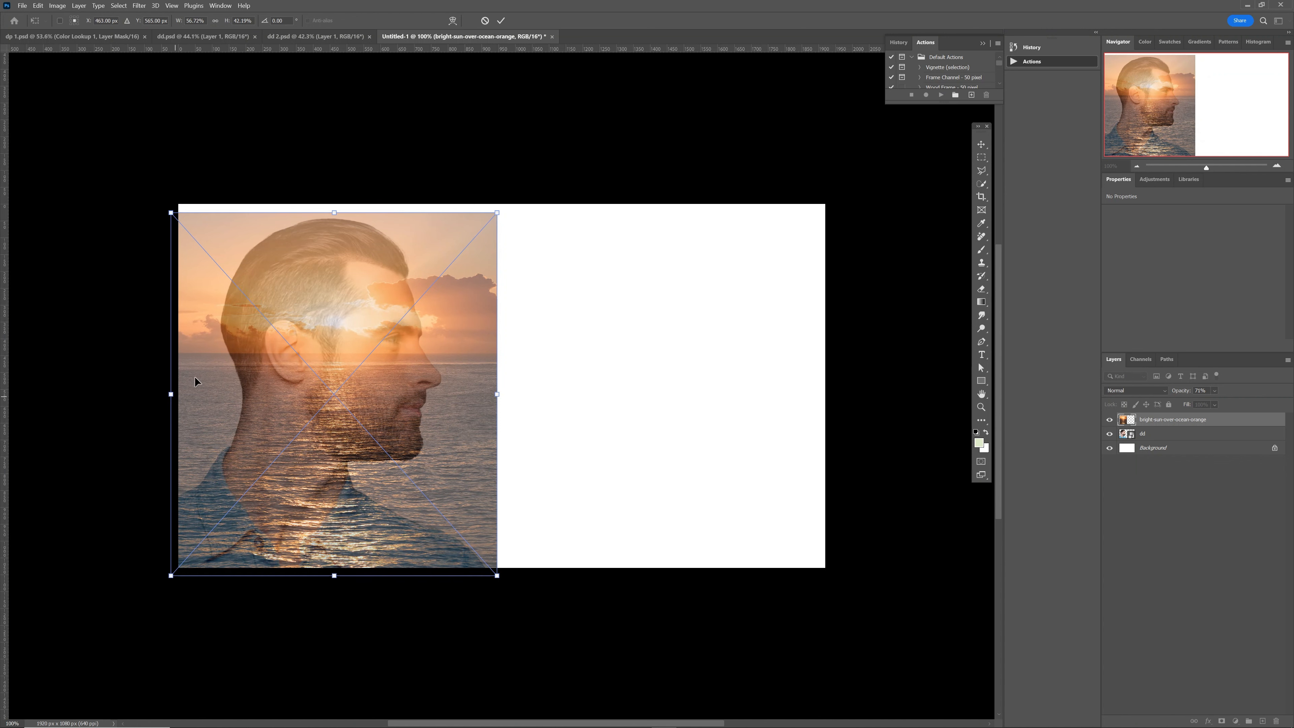
left_click_drag(334, 209, 334, 202)
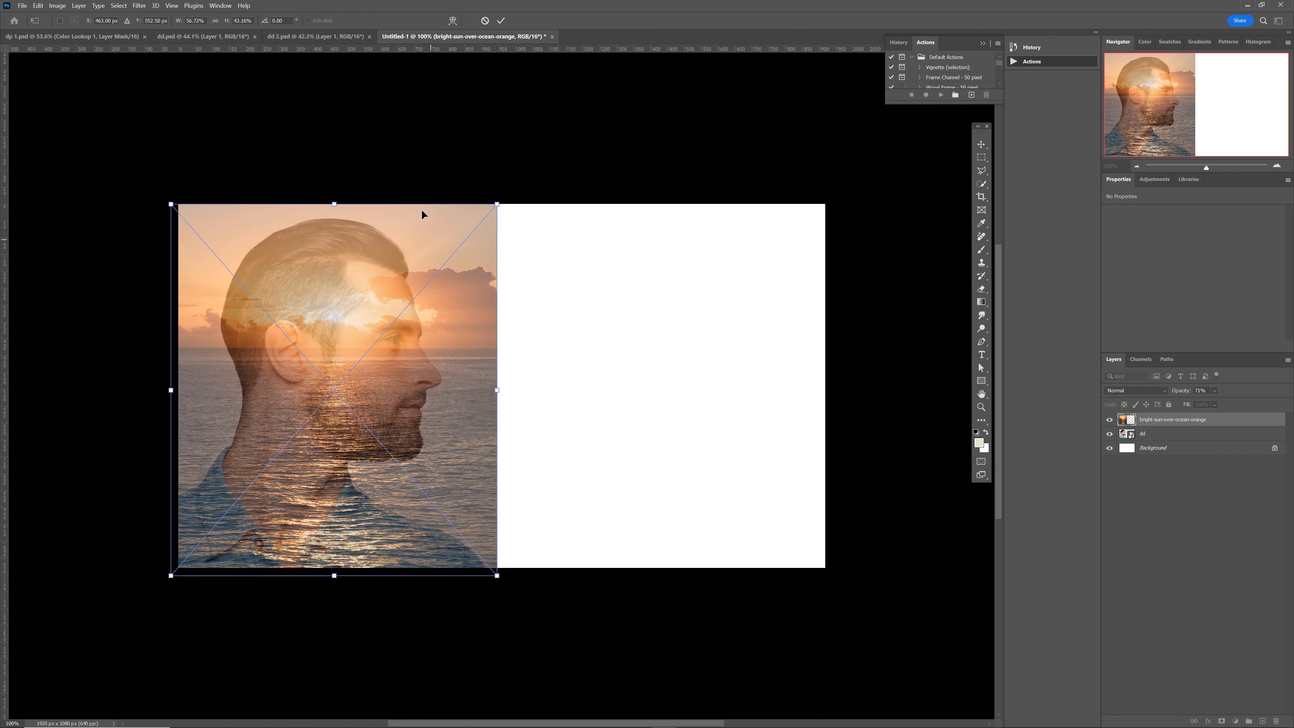
left_click(502, 21)
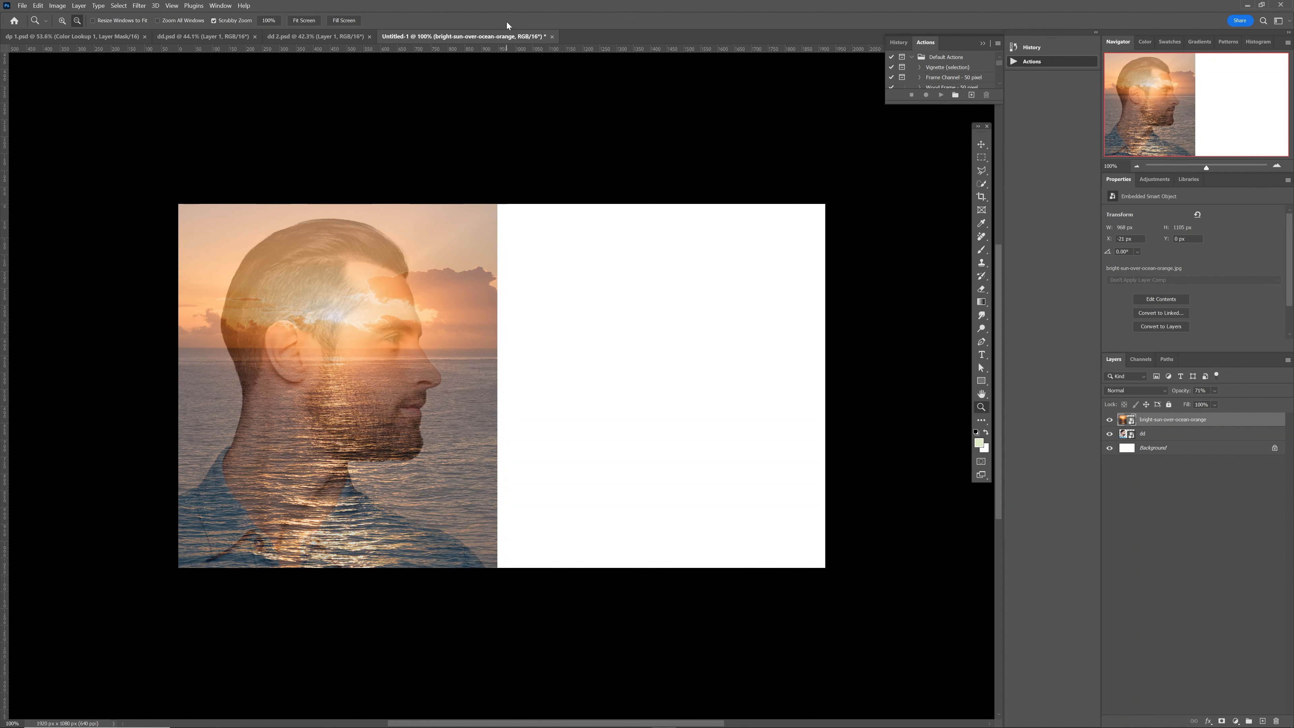
Clip the sunset layer to the man's portrait layer and set its opacity to 100%.
key("z")
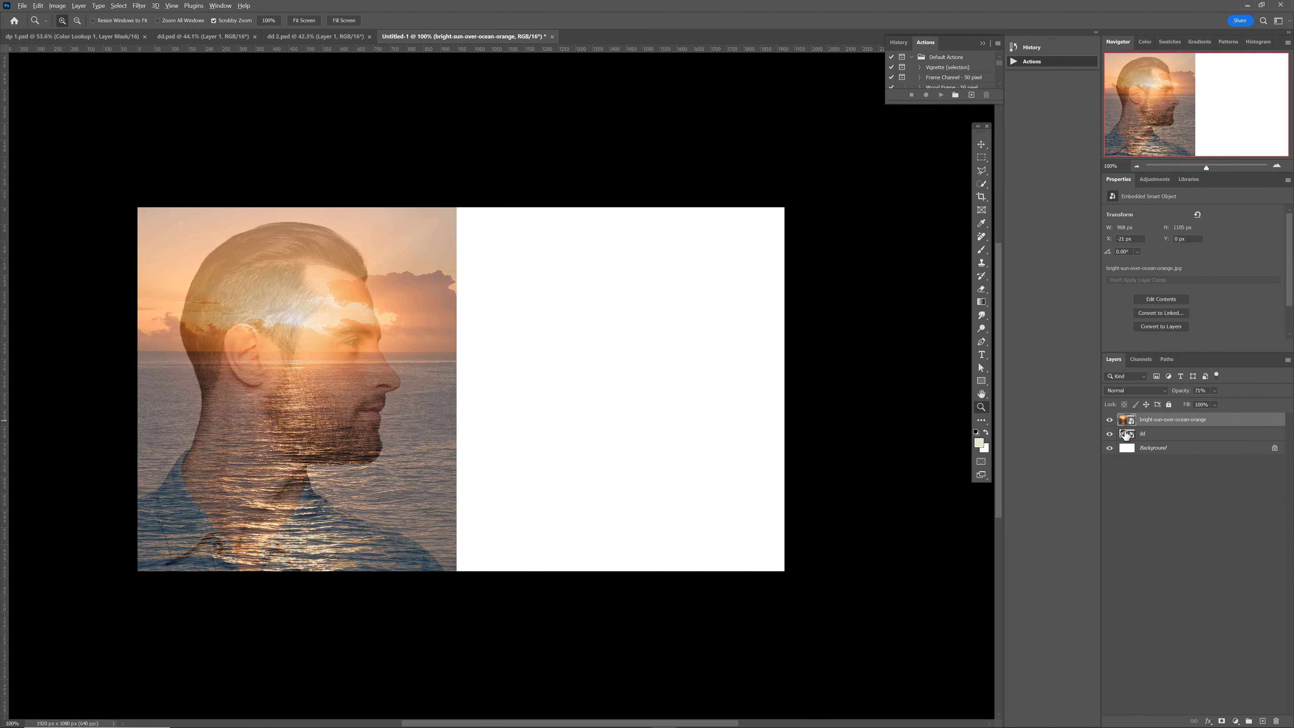
left_click(1124, 428, "alt")
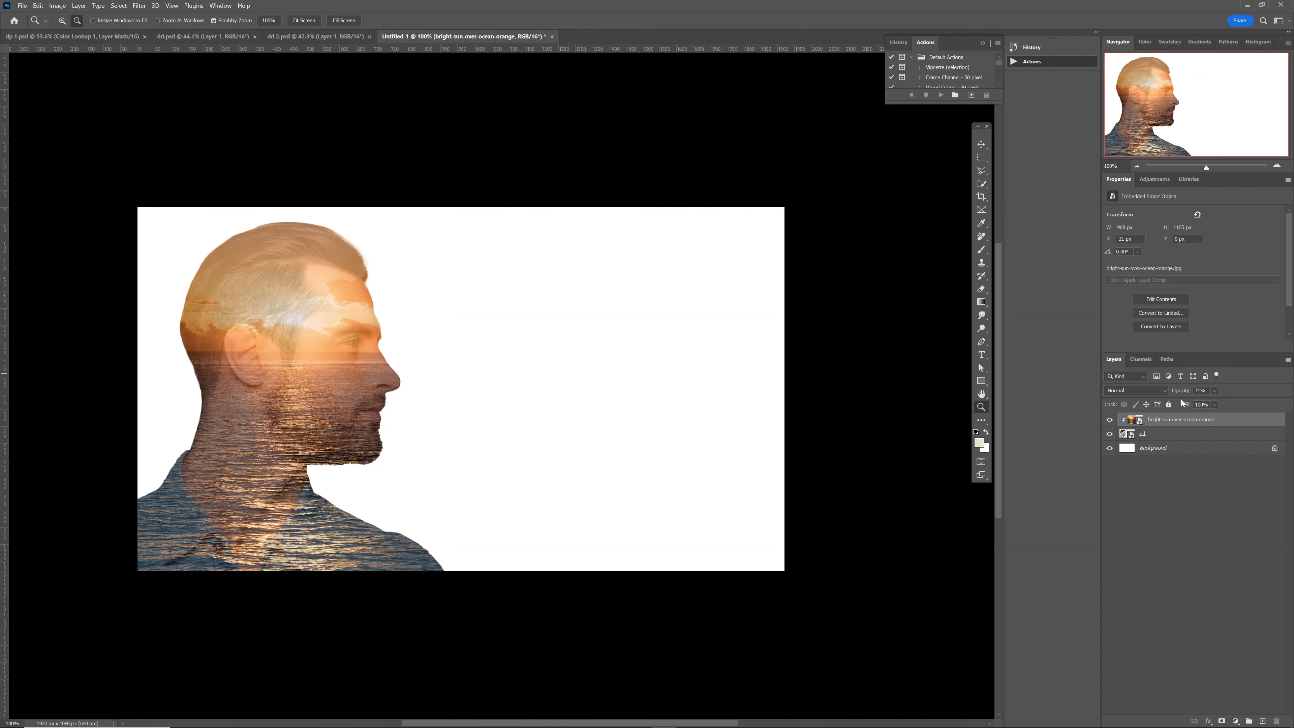
left_click_drag(1179, 394, 1201, 394)
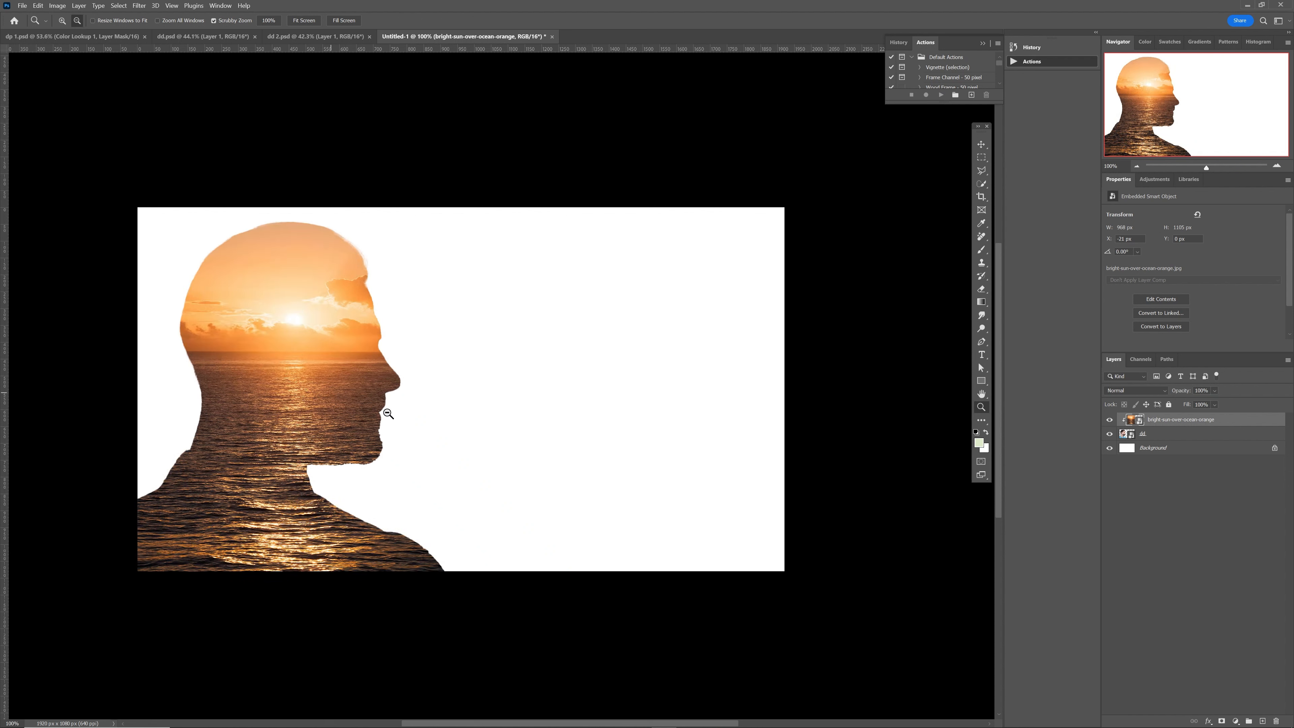
Add a Solid Color fill layer above the Background in the peach tone d9aa7c, sampled from the sky in the silhouette's head.
left_click(1167, 455)
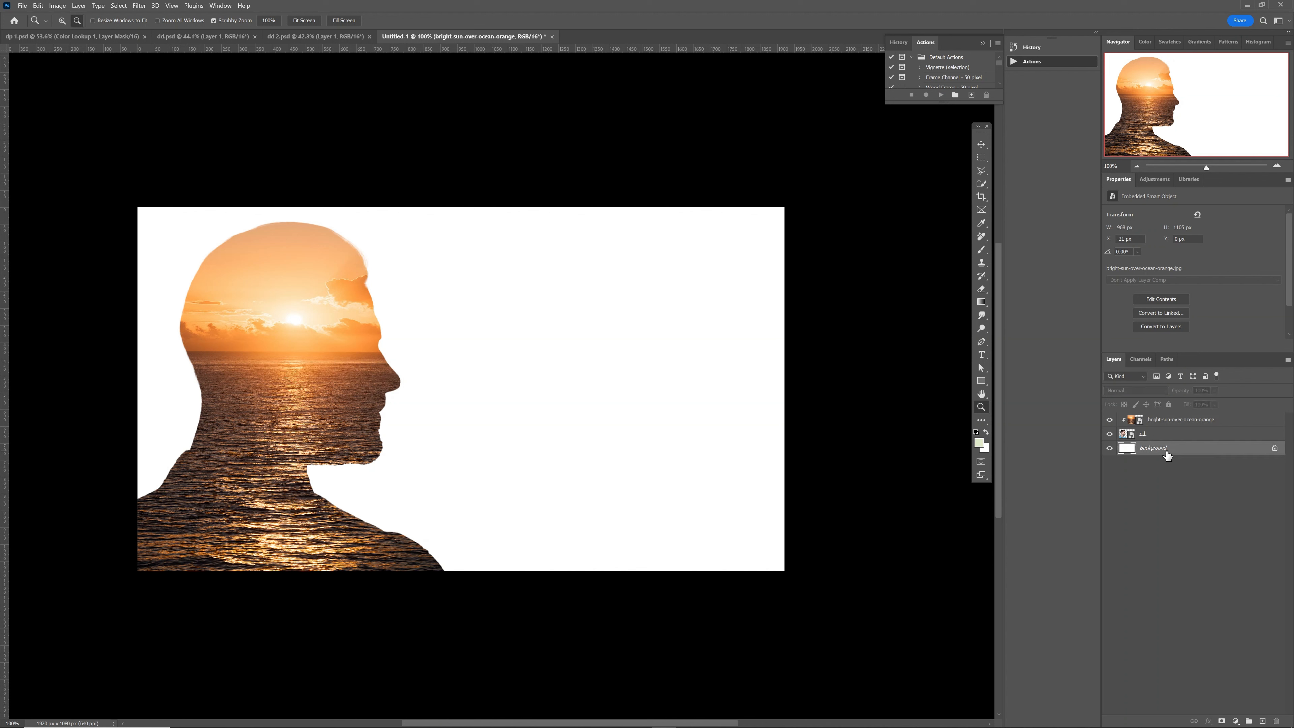
left_click(1238, 720)
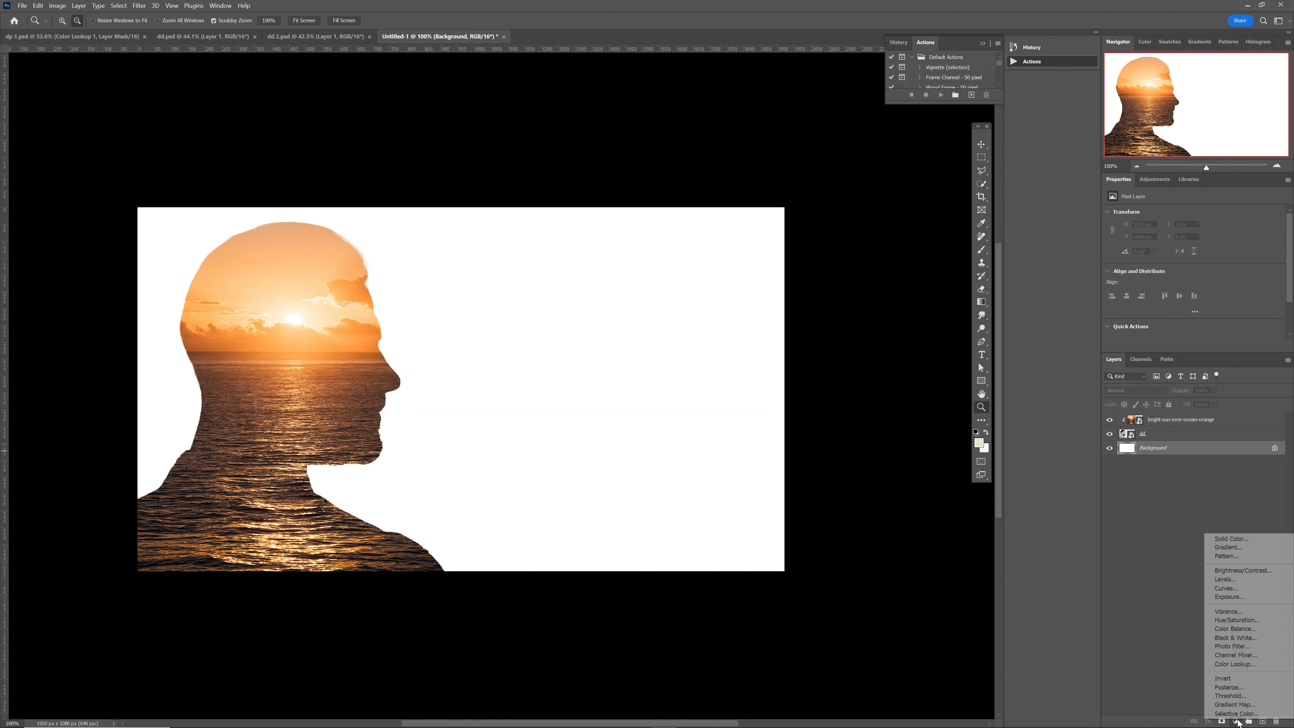
left_click(1232, 538)
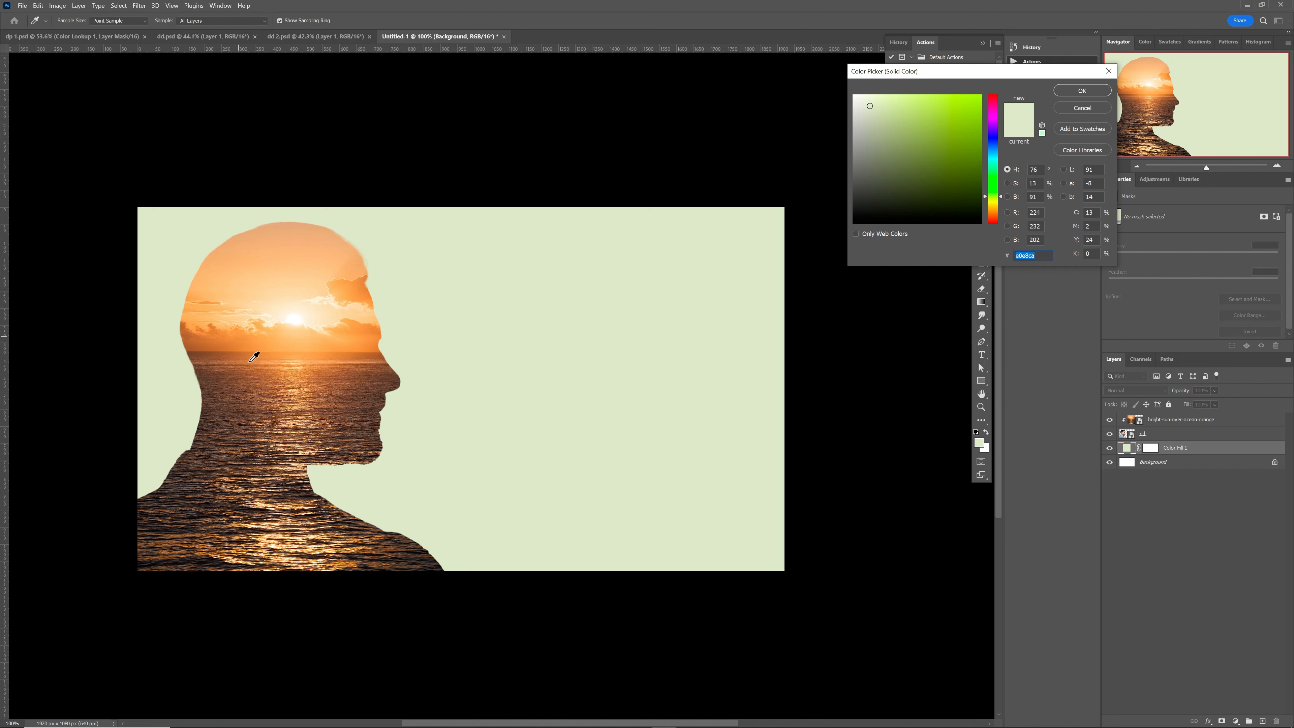
left_click(287, 227)
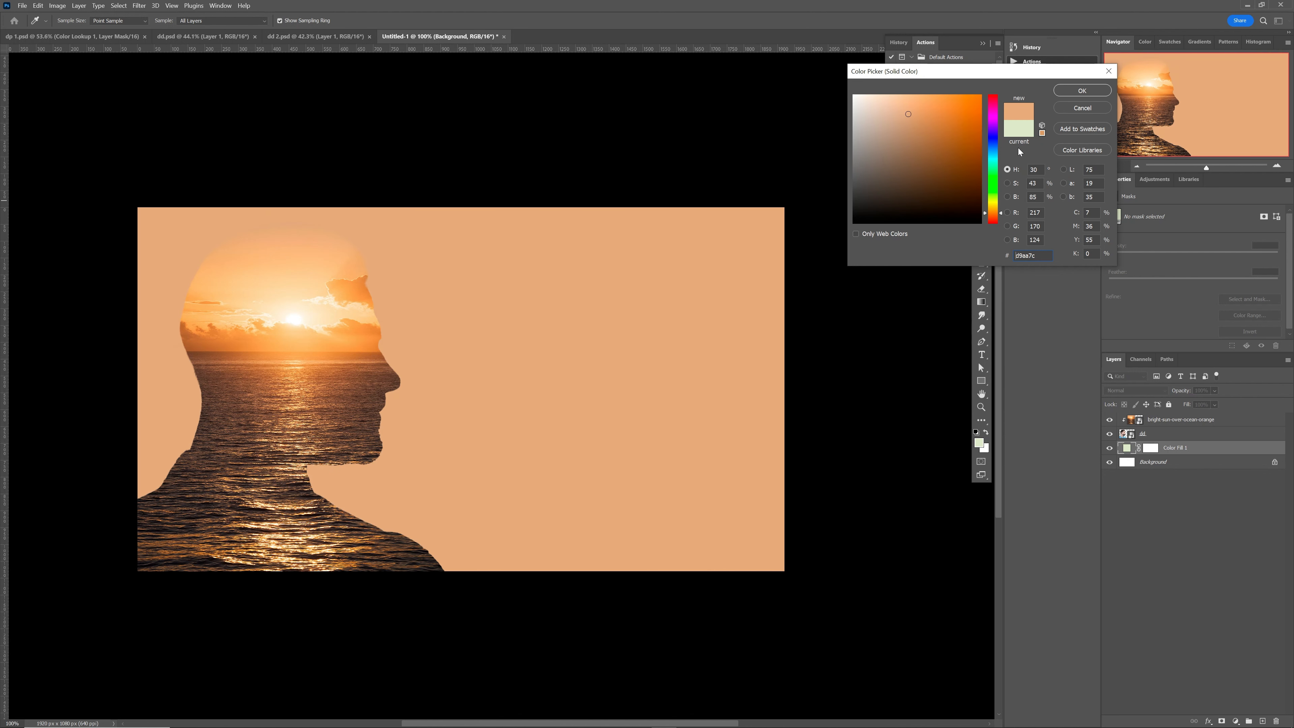
left_click(1087, 91)
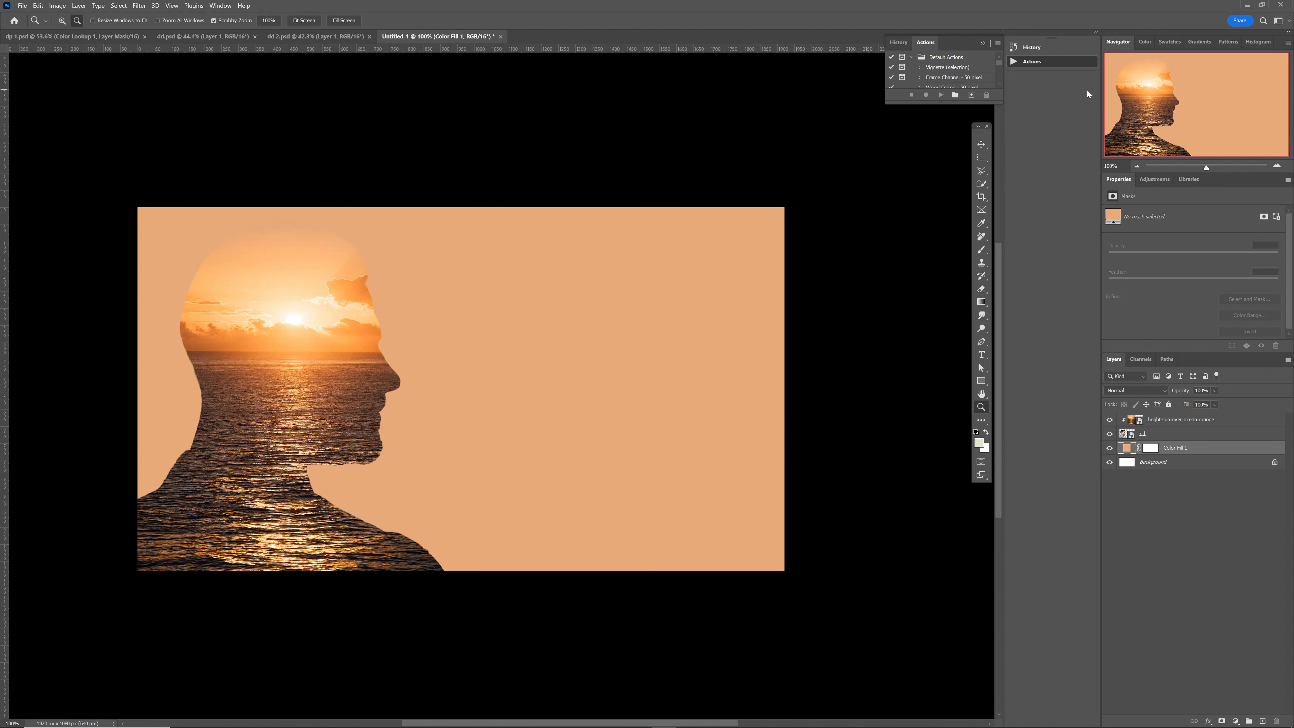
Add a layer mask to the sunset layer and paint black on it at 28% brush flow to reveal the man's face.
left_click(1169, 422)
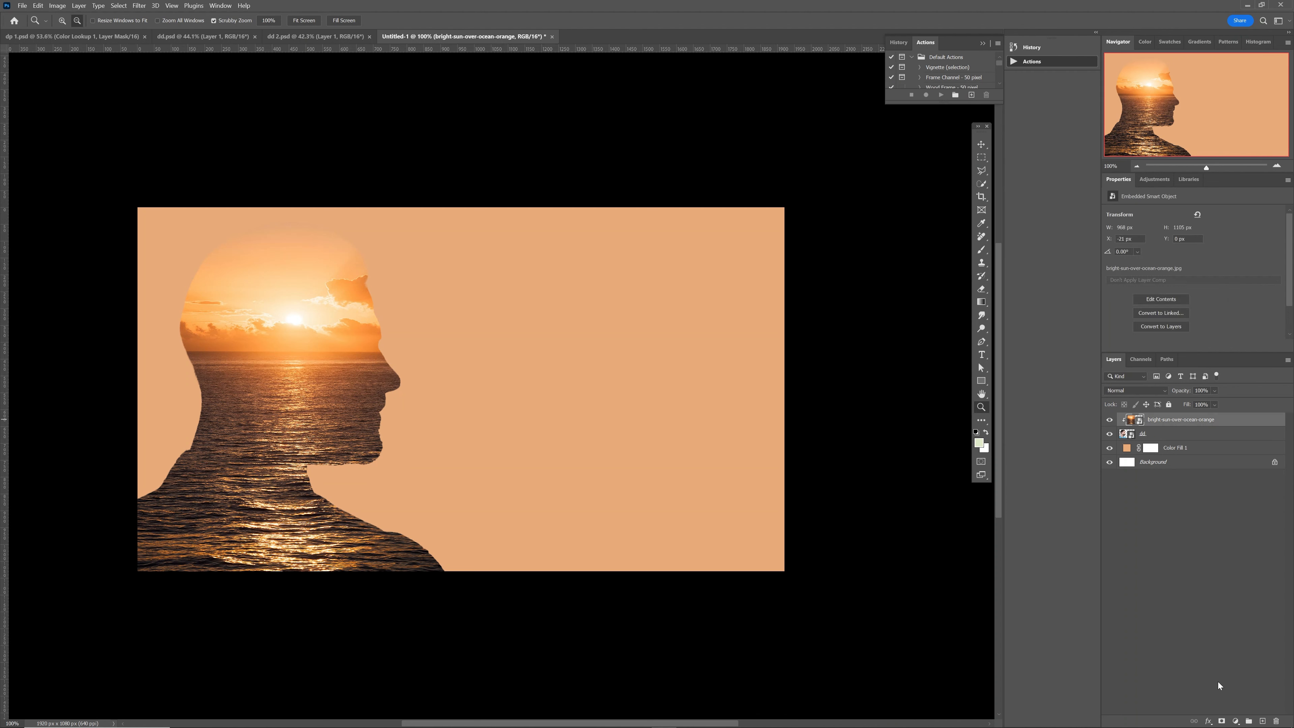
left_click(1223, 721)
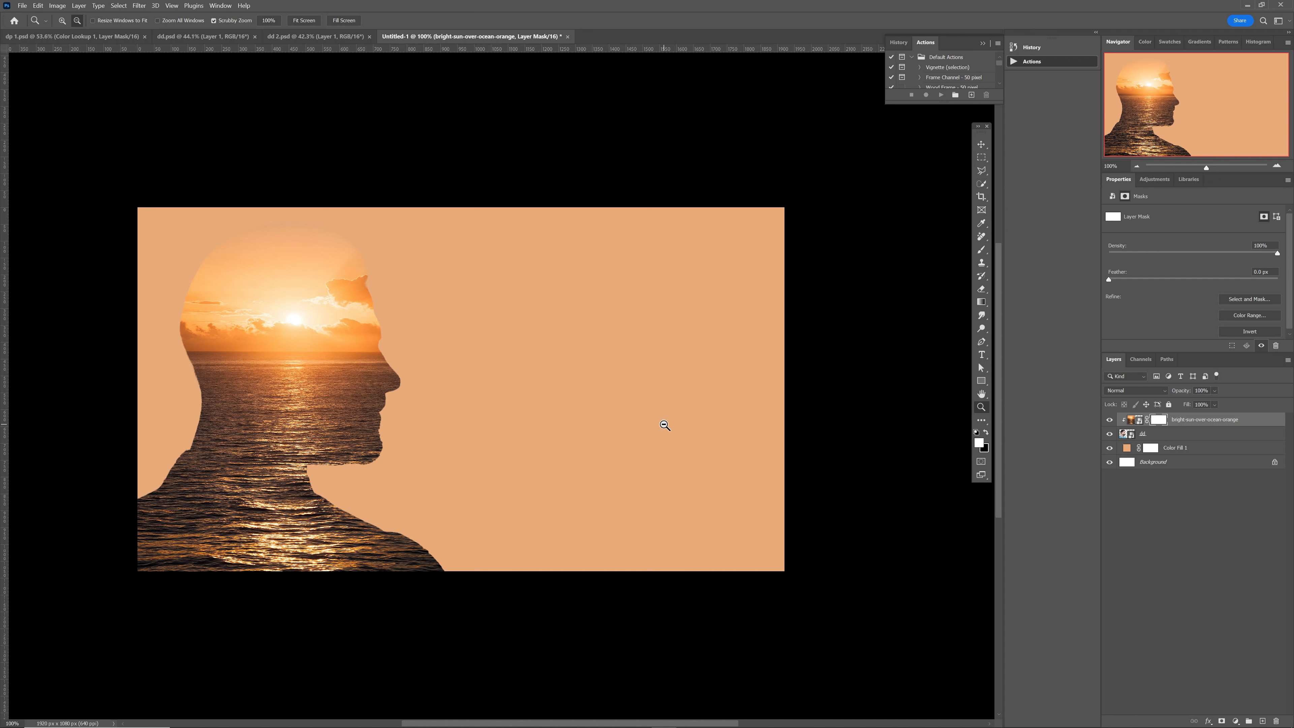
key("b")
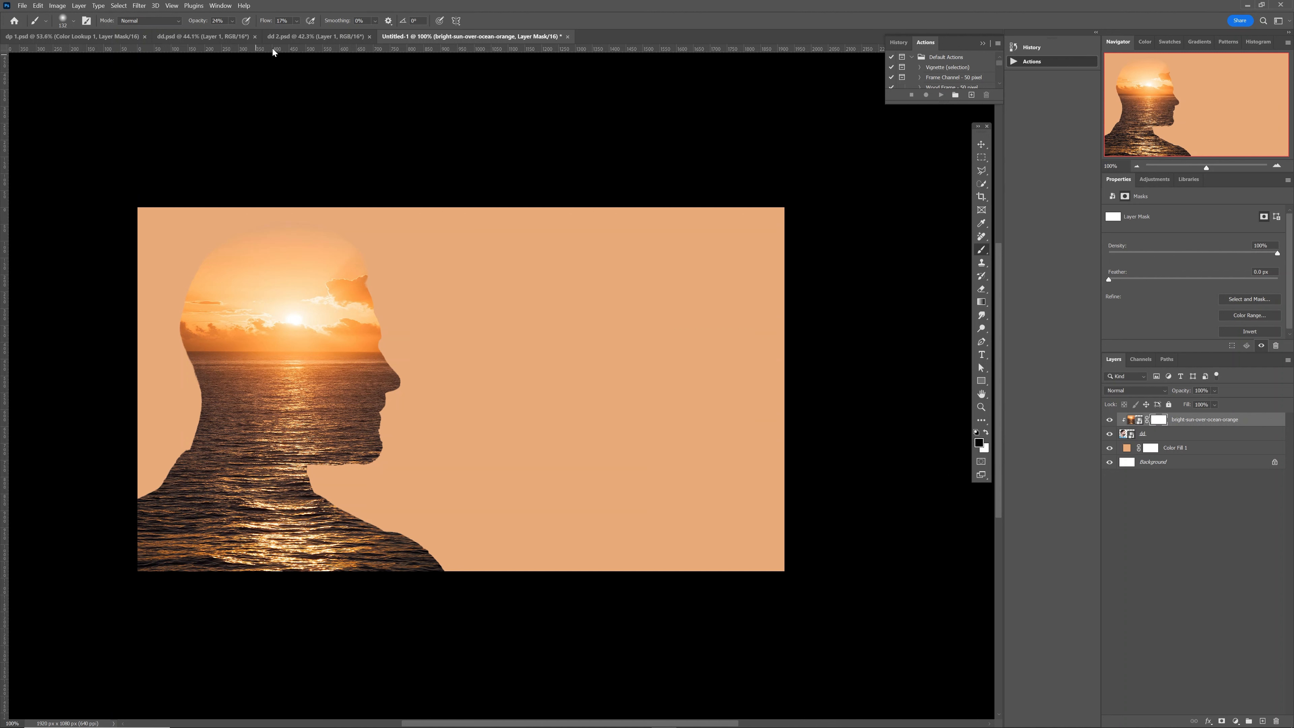
left_click(295, 21)
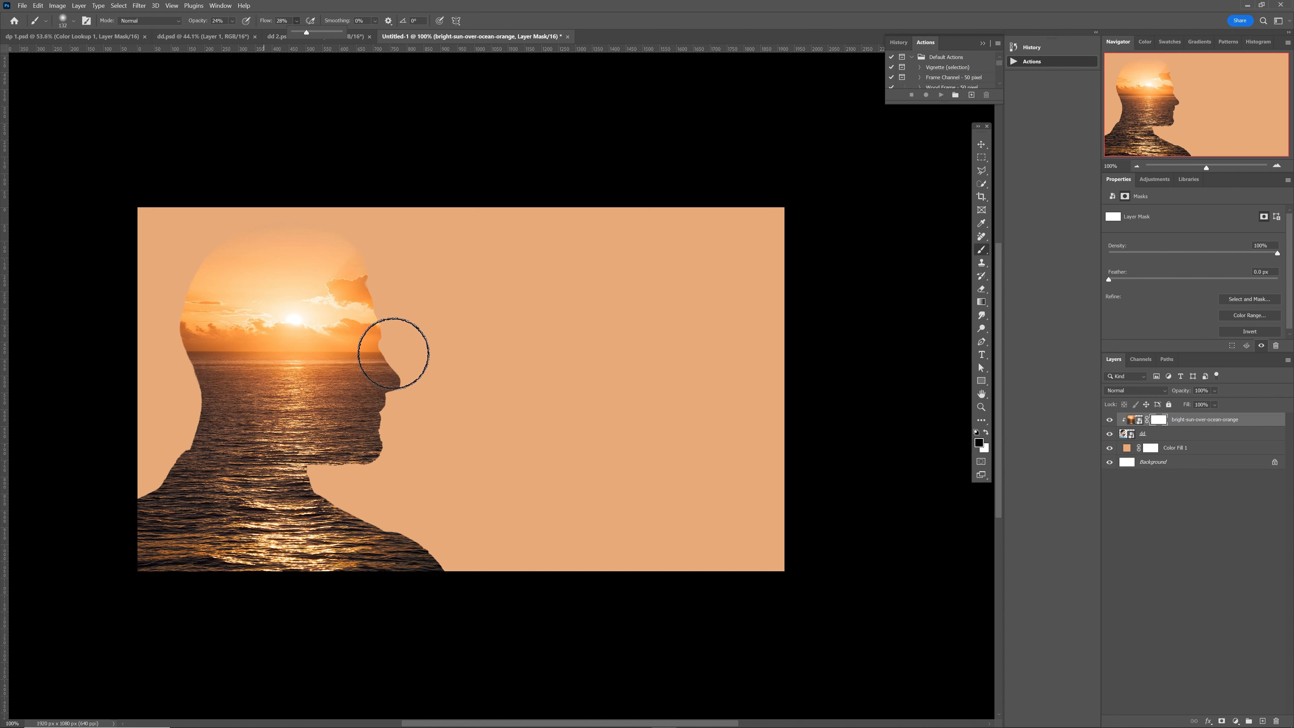
mouse_move(394, 405)
left_mouse_down()
mouse_move(348, 384)
mouse_move(358, 450)
mouse_move(345, 447)
mouse_move(354, 331)
mouse_move(362, 339)
mouse_move(329, 359)
mouse_move(386, 367)
mouse_move(369, 418)
mouse_move(340, 428)
mouse_move(368, 445)
mouse_move(351, 452)
mouse_move(369, 401)
mouse_move(352, 331)
mouse_move(375, 372)
mouse_move(356, 444)
mouse_move(317, 430)
mouse_move(326, 457)
mouse_move(359, 459)
mouse_move(332, 442)
mouse_move(311, 352)
mouse_move(371, 322)
mouse_move(365, 354)
mouse_move(392, 406)
mouse_move(363, 448)
mouse_move(307, 413)
mouse_move(330, 440)
mouse_move(367, 446)
mouse_move(368, 419)
left_mouse_up()
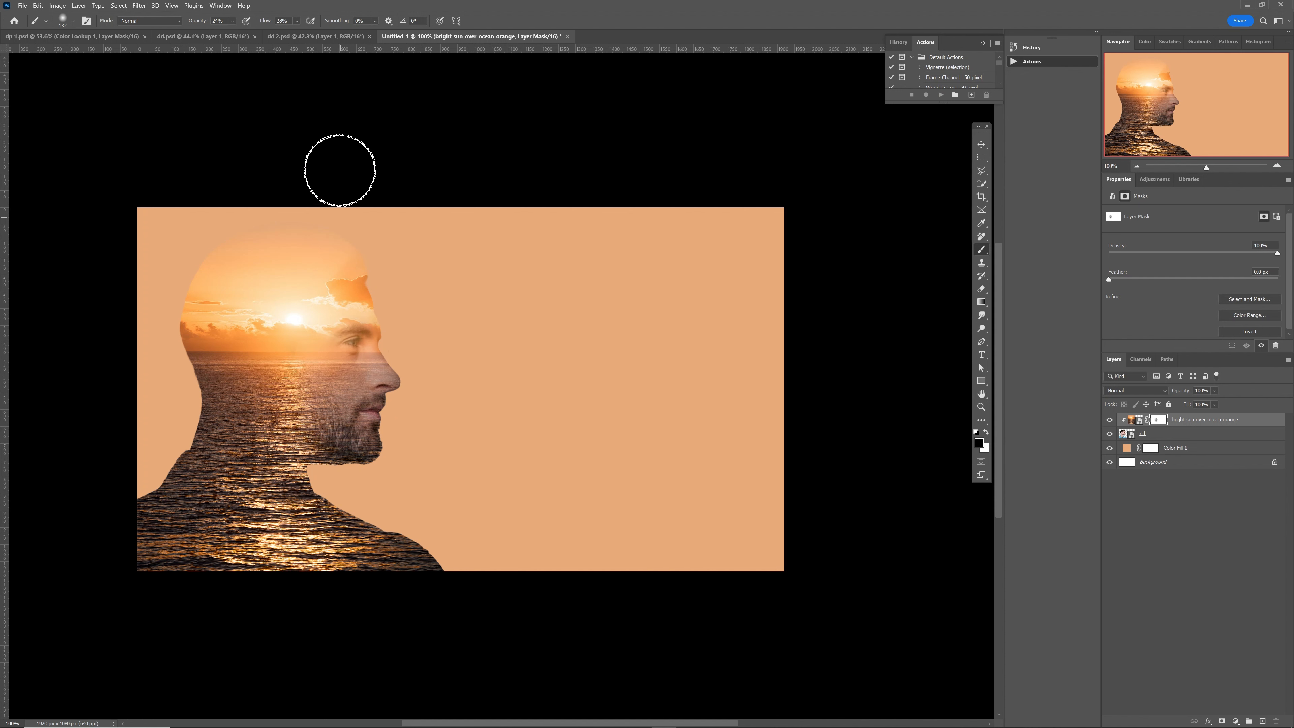
Set the brush flow to 12% and paint white on the sunset mask to soften the blend around the cheek and beard.
left_click(296, 21)
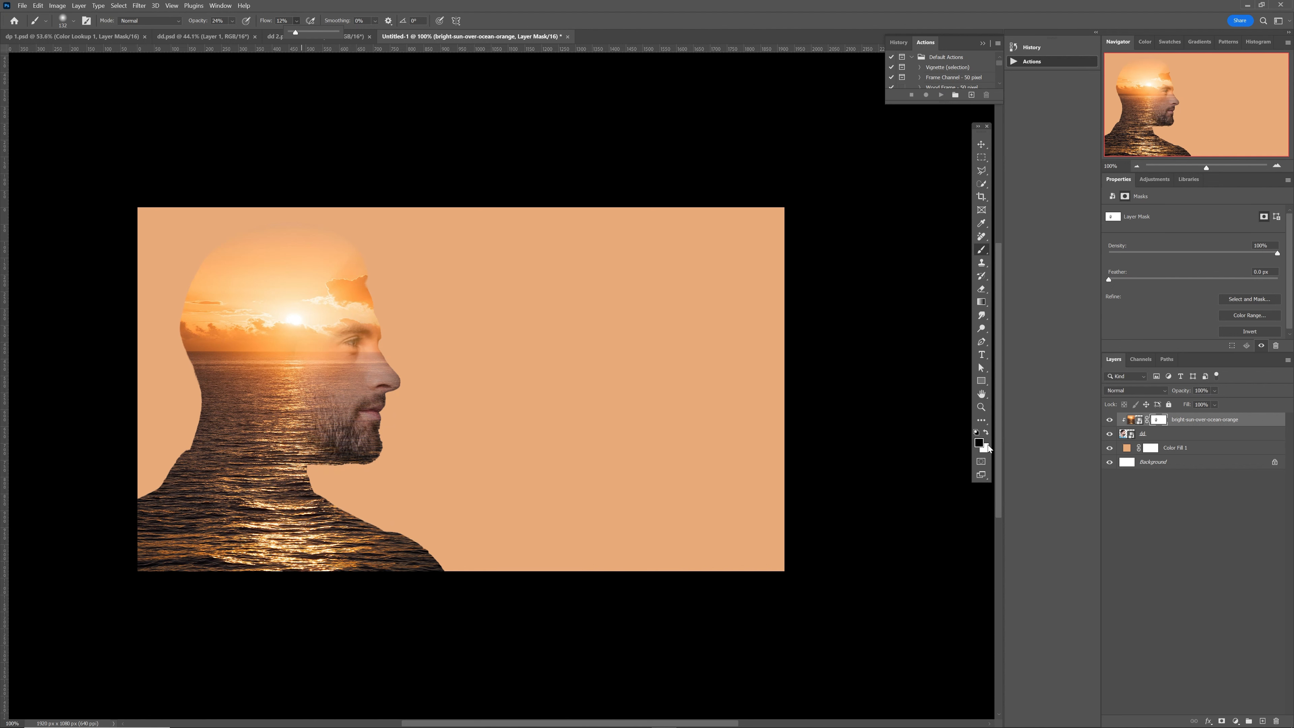
key("x")
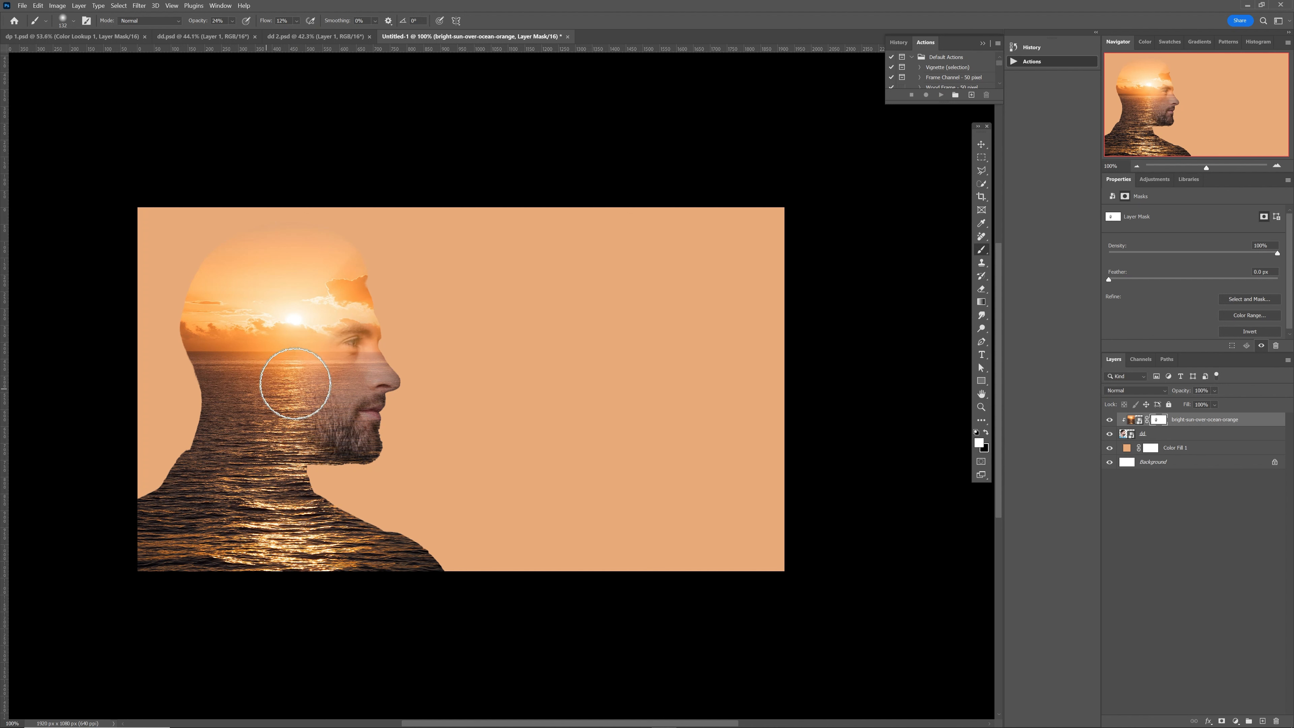
mouse_move(321, 430)
left_mouse_down()
mouse_move(303, 404)
mouse_move(307, 434)
mouse_move(276, 421)
mouse_move(305, 410)
mouse_move(319, 435)
mouse_move(320, 394)
mouse_move(302, 394)
mouse_move(352, 405)
left_mouse_up()
Add a Color Lookup adjustment above the man's portrait layer using the TealOrangePlusContrast.3DL table.
left_click(1156, 436)
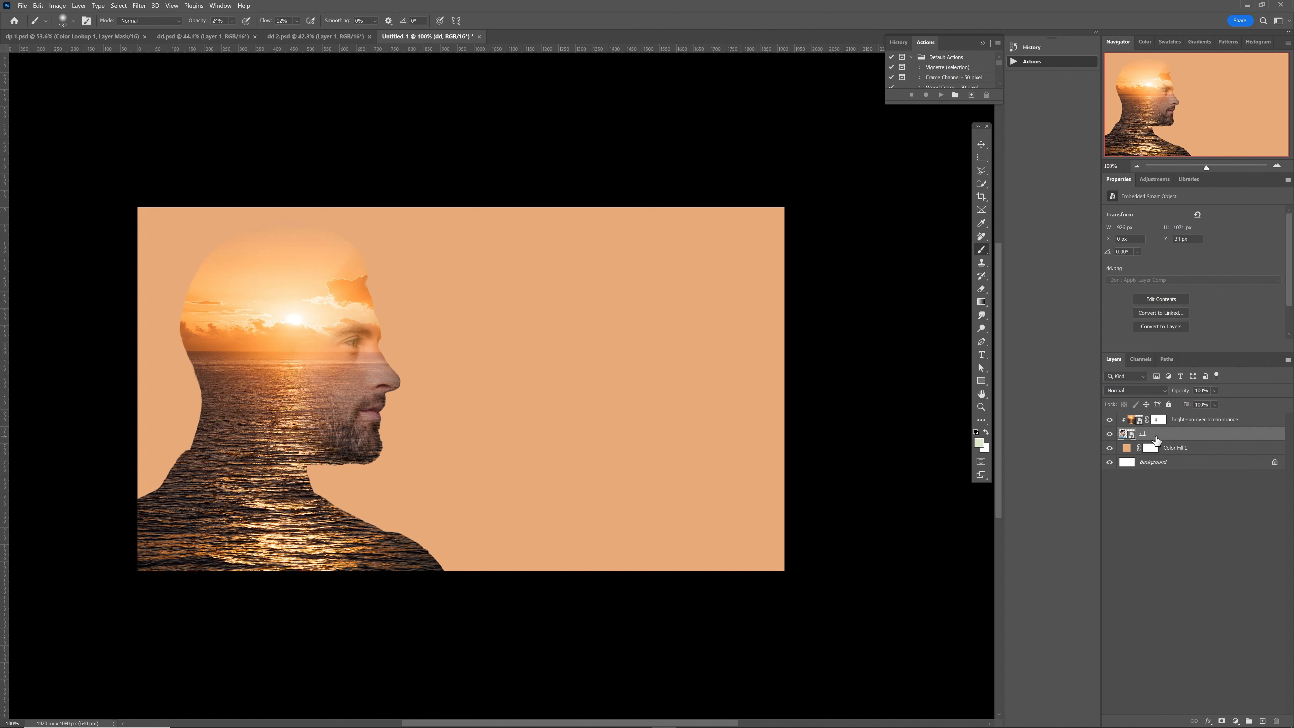
left_click(1236, 721)
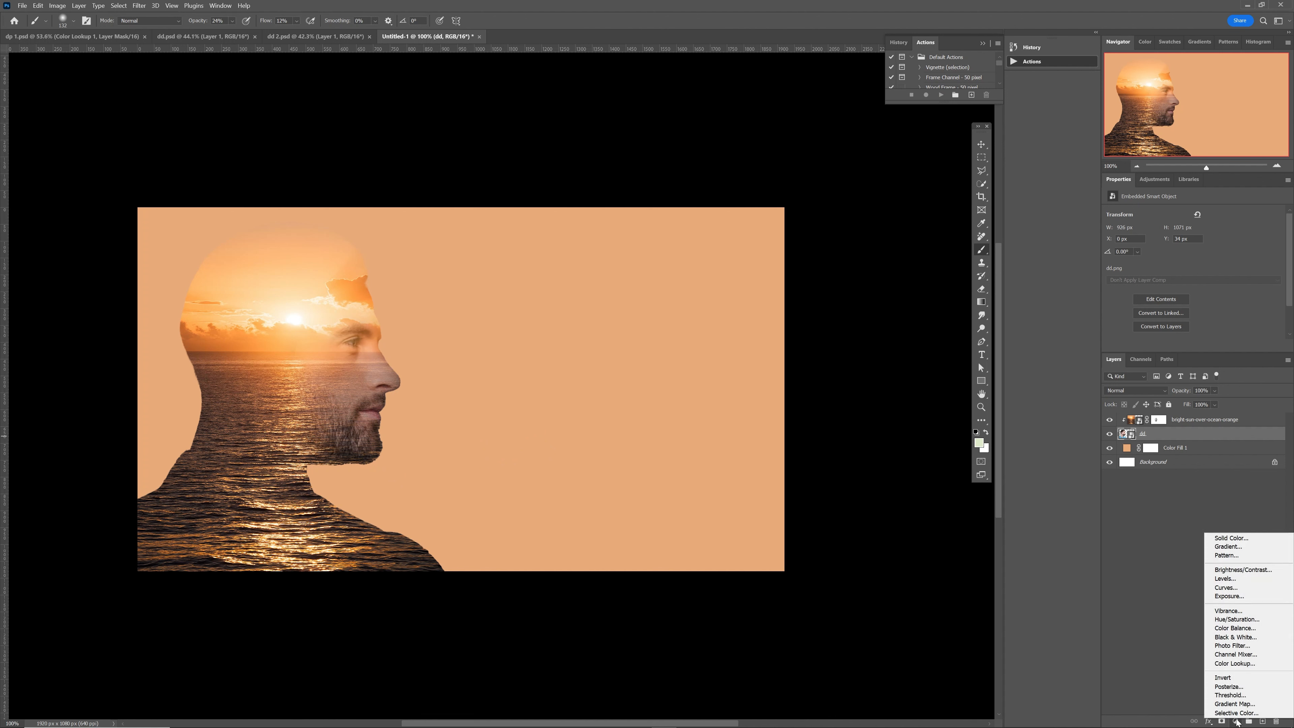
left_click(1234, 663)
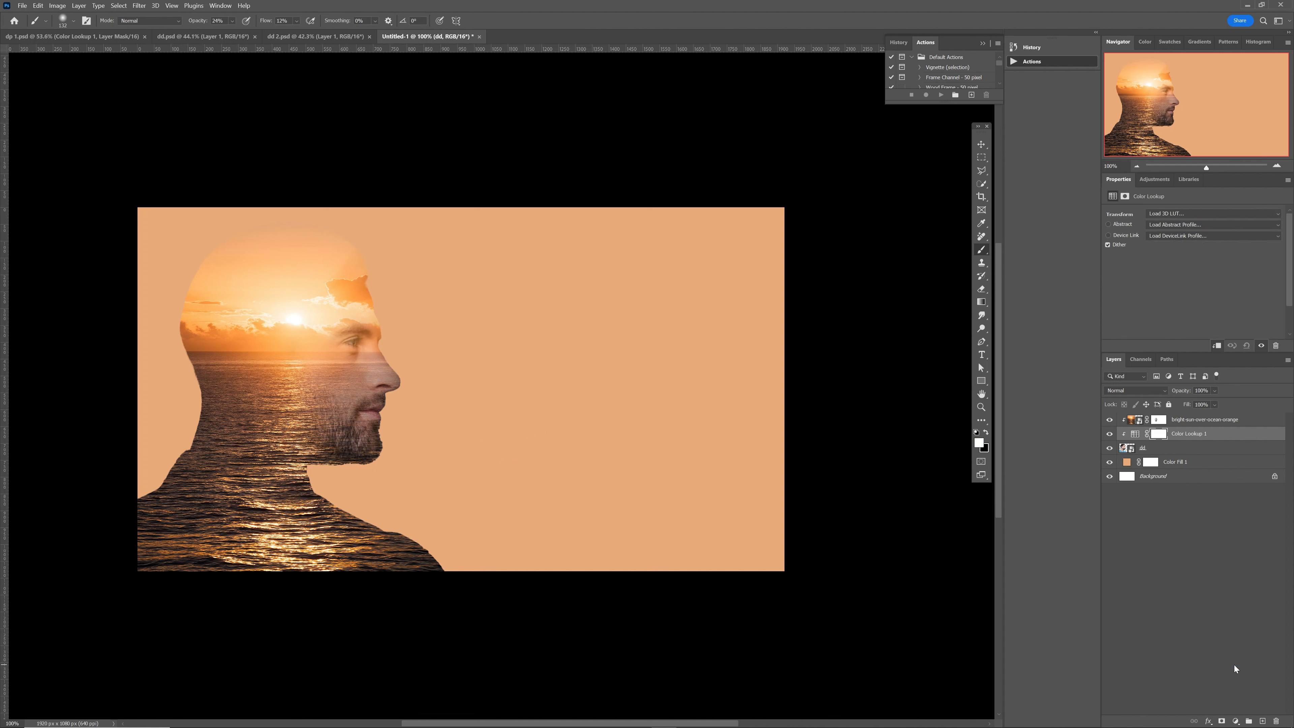
left_click(1184, 214)
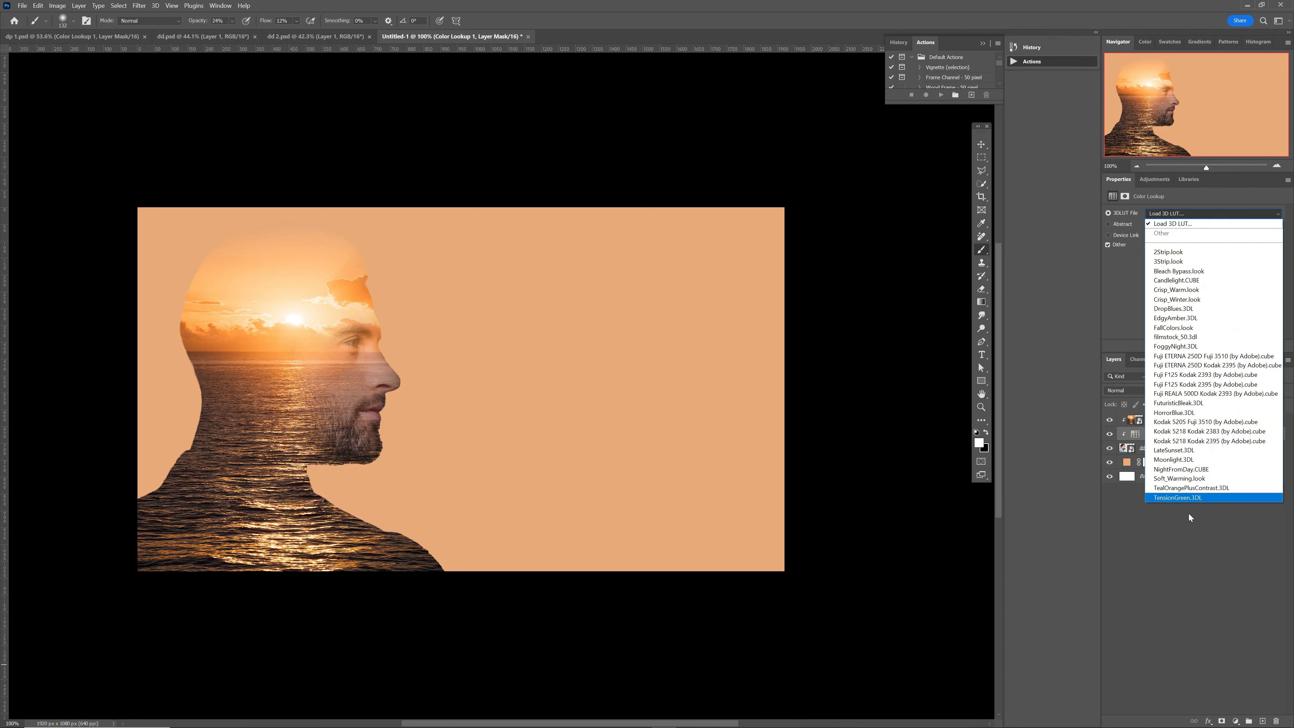
left_click(1187, 489)
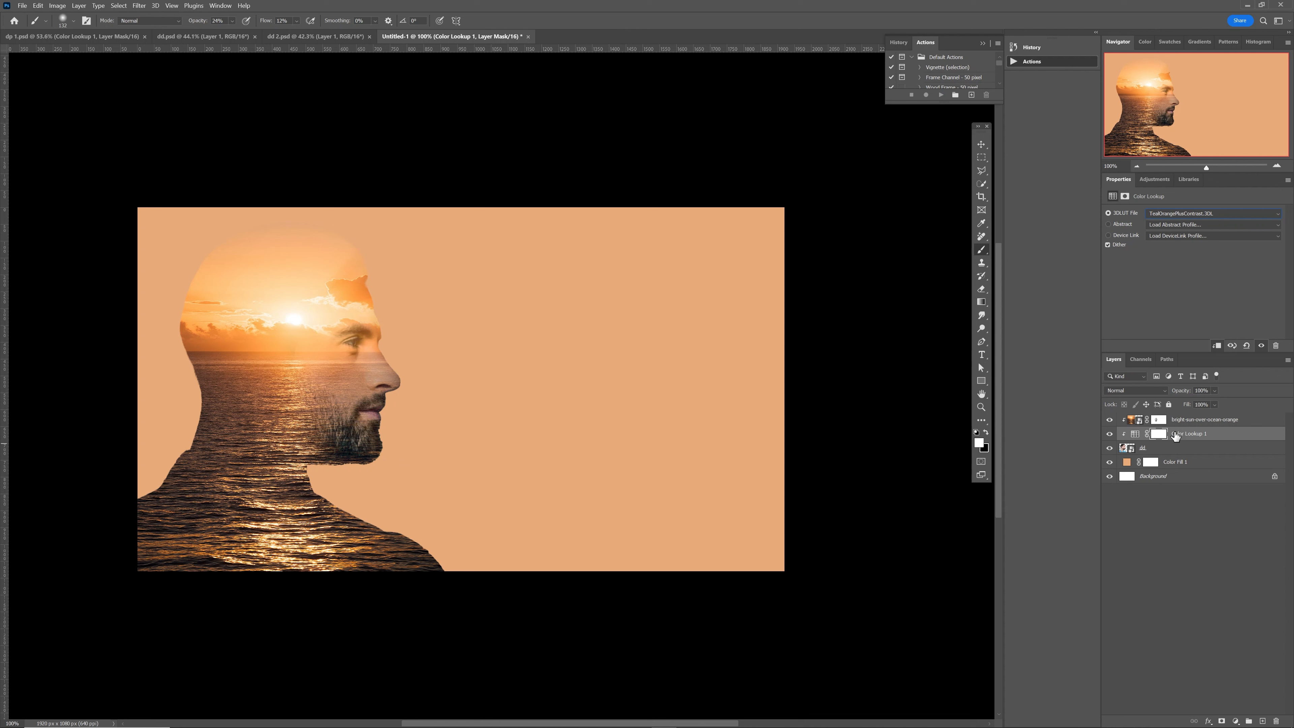
Paint white on the sunset layer's mask along the back of the jaw to refine the beard's transition.
left_click(1159, 424)
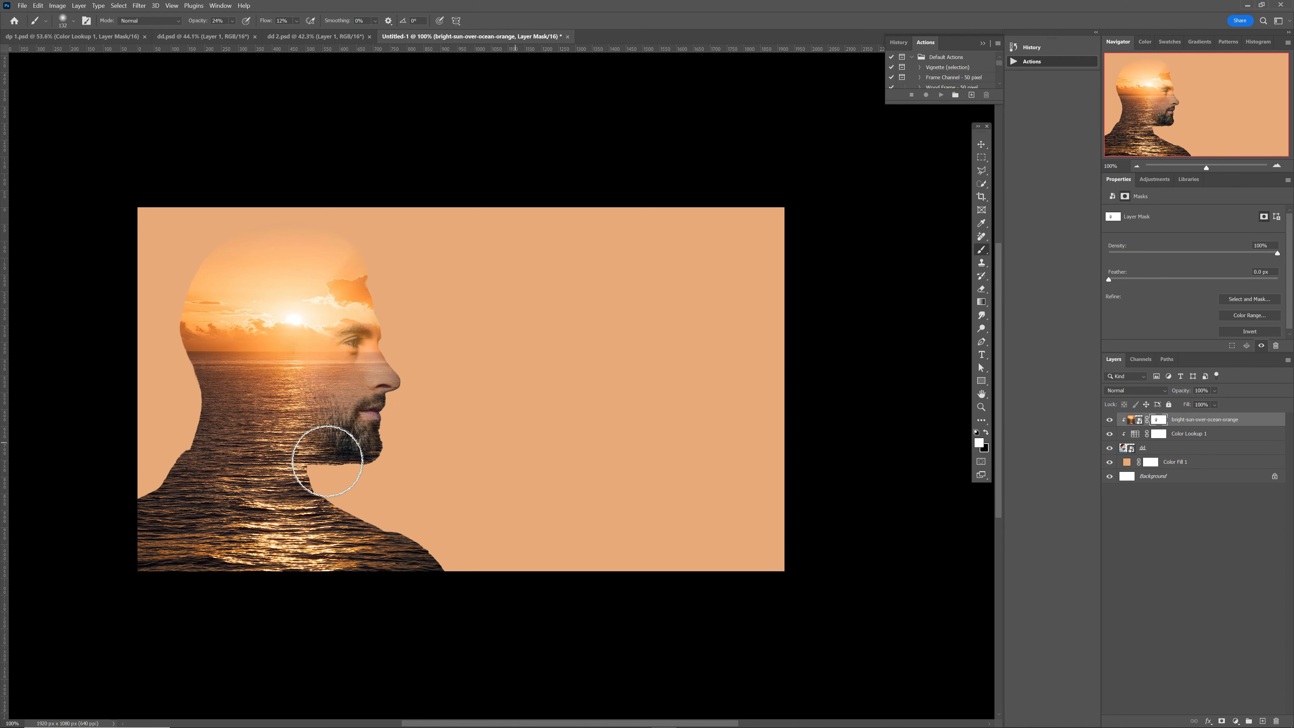
mouse_move(328, 461)
left_mouse_down()
mouse_move(289, 462)
mouse_move(347, 430)
mouse_move(346, 446)
mouse_move(352, 420)
mouse_move(332, 446)
mouse_move(334, 430)
mouse_move(367, 435)
mouse_move(316, 430)
mouse_move(335, 443)
mouse_move(367, 434)
mouse_move(306, 459)
left_mouse_up()
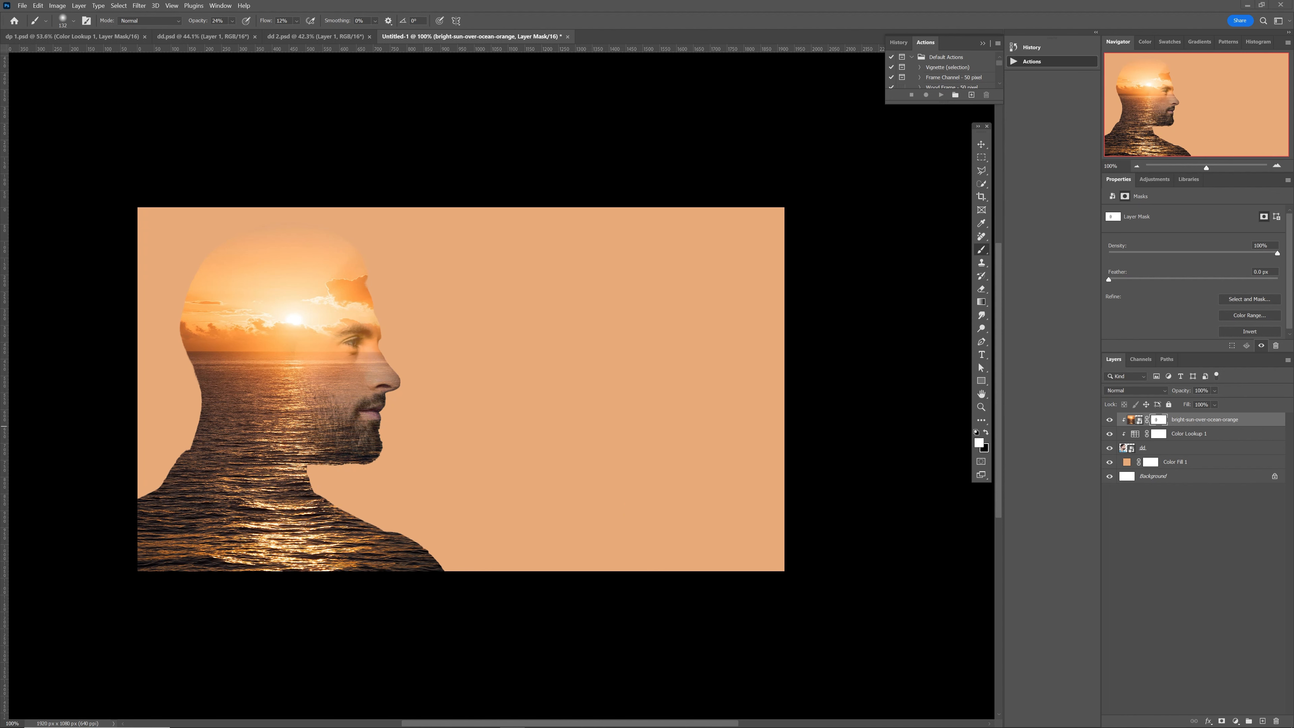
Place the flock-of-birds silhouette image across the full canvas as the top layer and set its blend mode to Darken.
left_click_drag(5, 382, 396, 431)
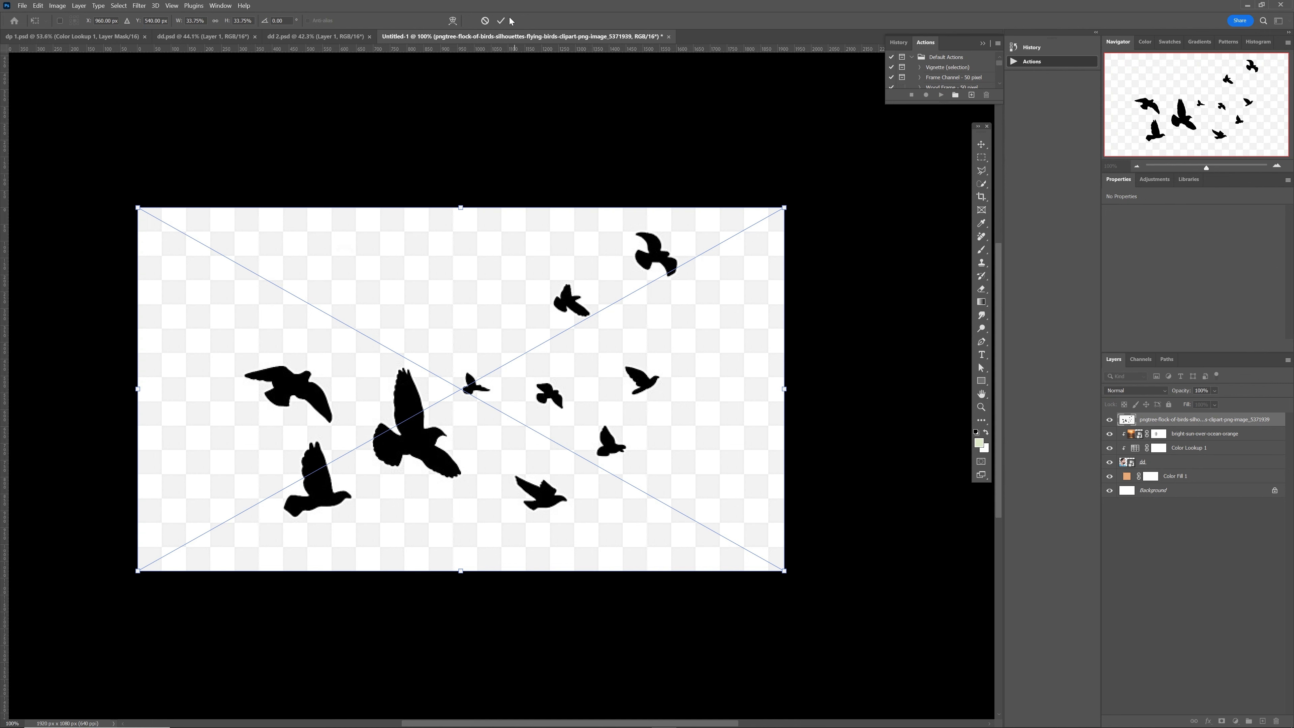
left_click(503, 20)
left_click(1150, 392)
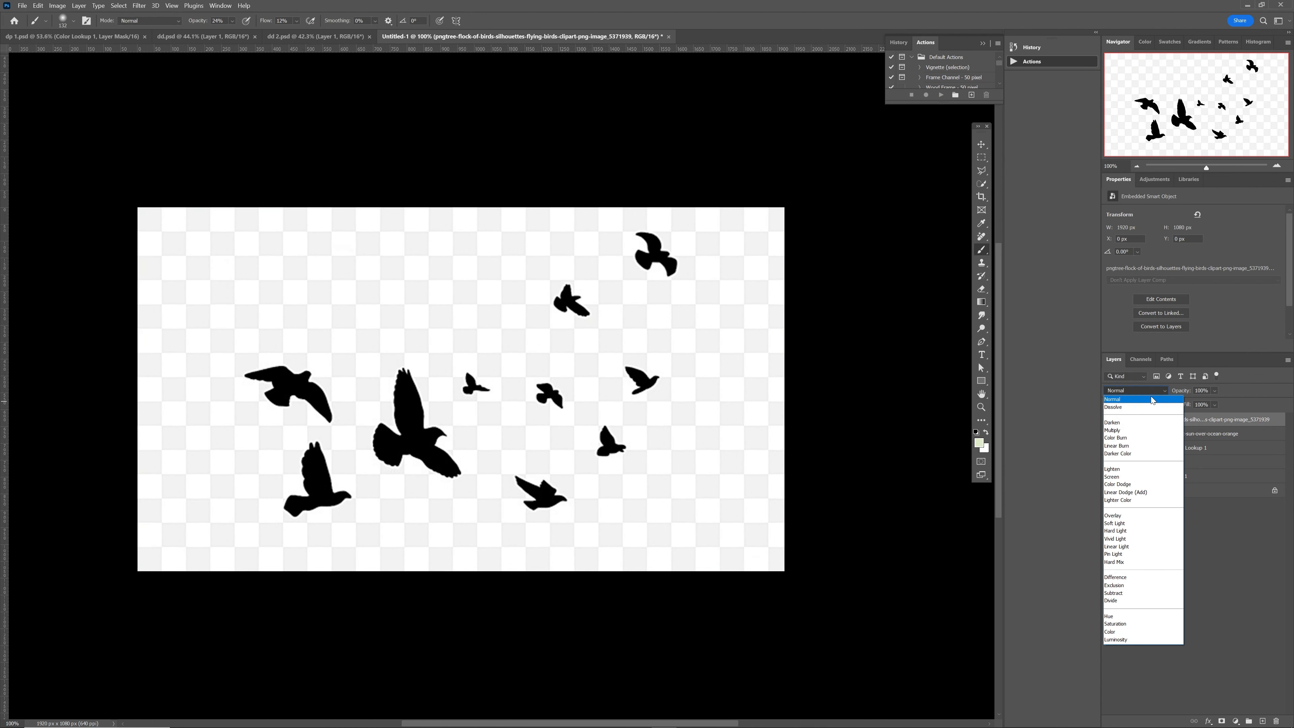
left_click(1147, 423)
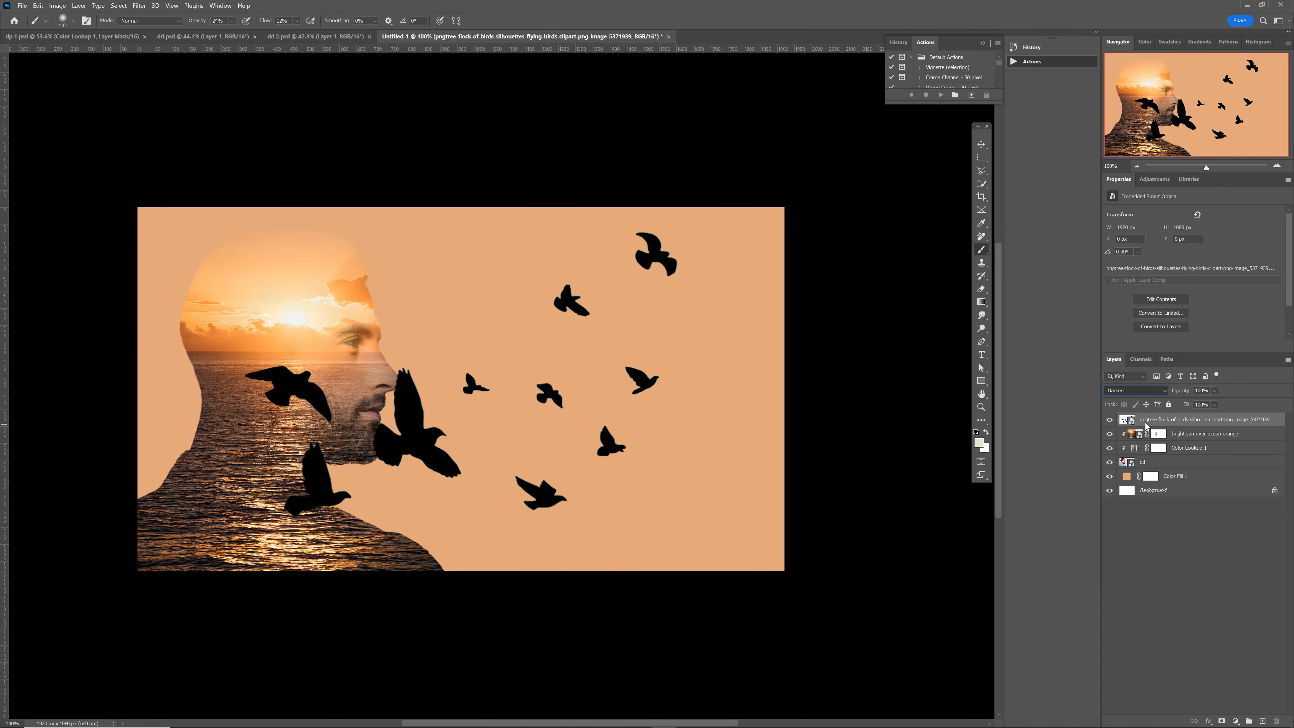
key("v")
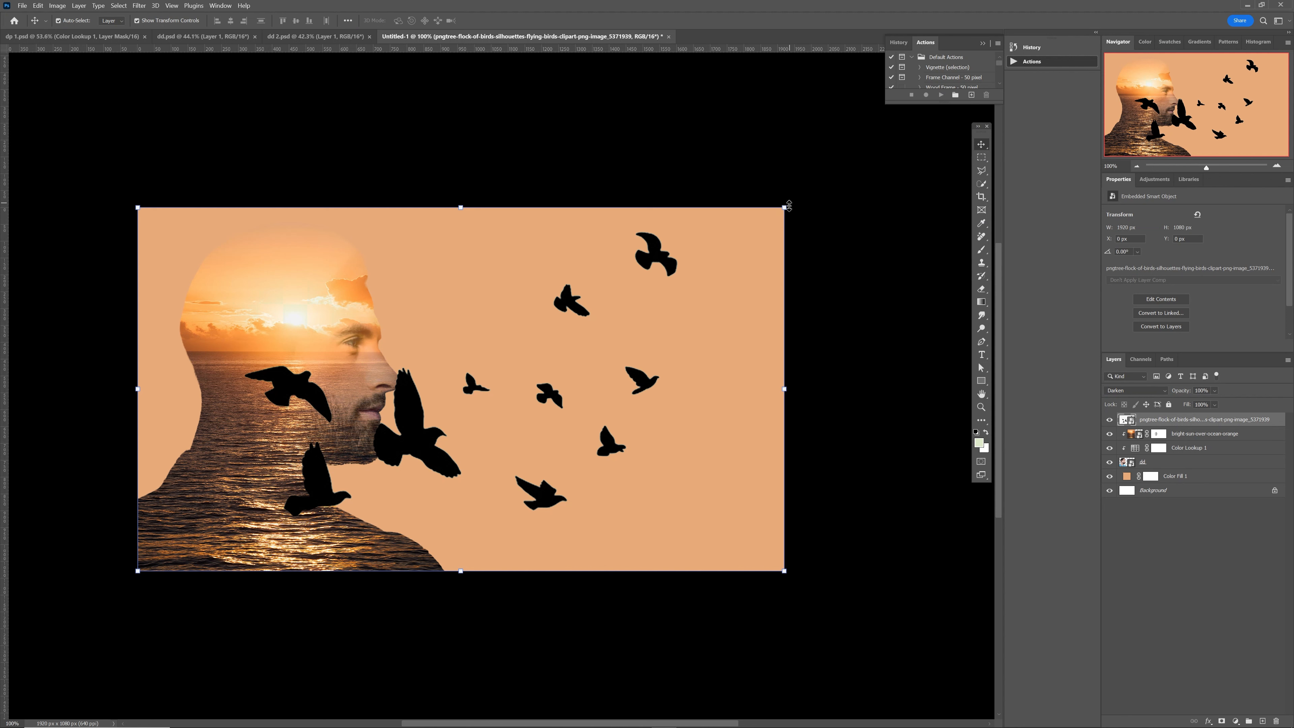
Scale the flock-of-birds image down to 288 × 162 px and place it in the sky area inside the man's head.
left_click_drag(785, 208, 261, 461)
left_click_drag(213, 525, 299, 240)
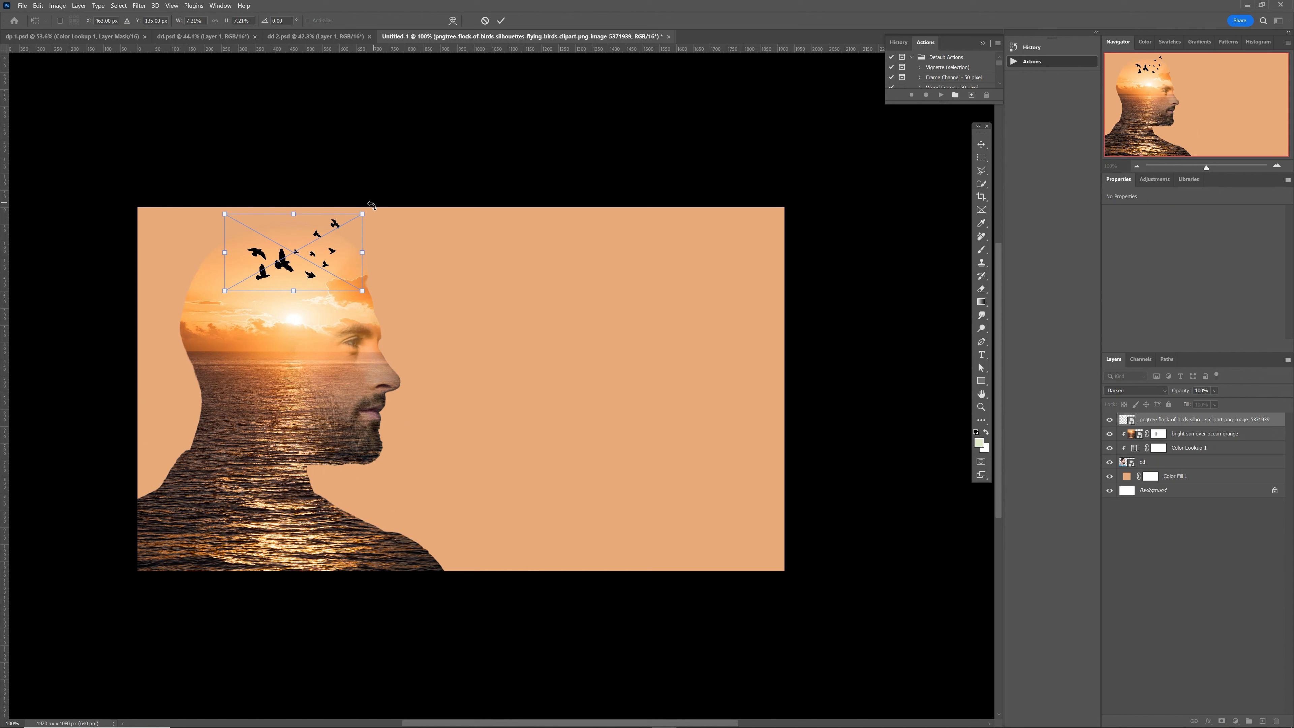
left_click_drag(362, 214, 299, 265)
left_click(501, 26)
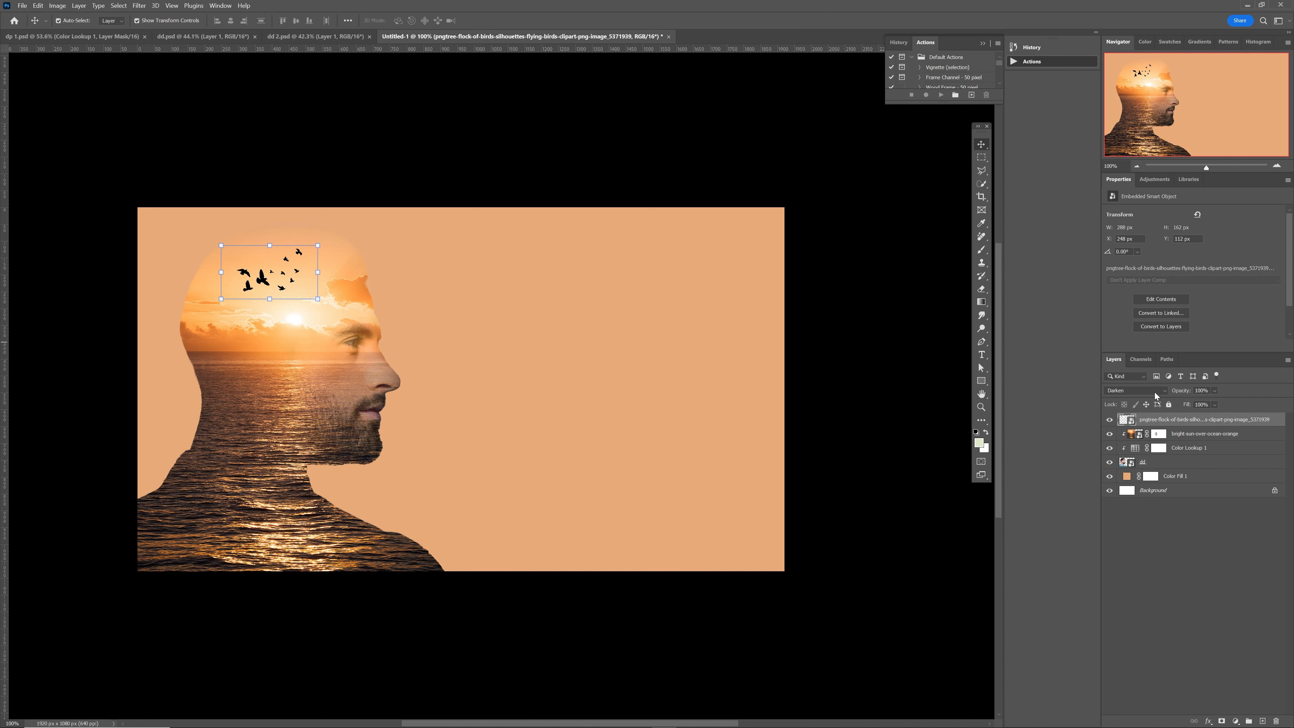
Lower the birds layer's opacity so the silhouettes look faint against the sky, and deselect the layer.
left_click_drag(1188, 396, 1145, 406)
left_click(897, 386)
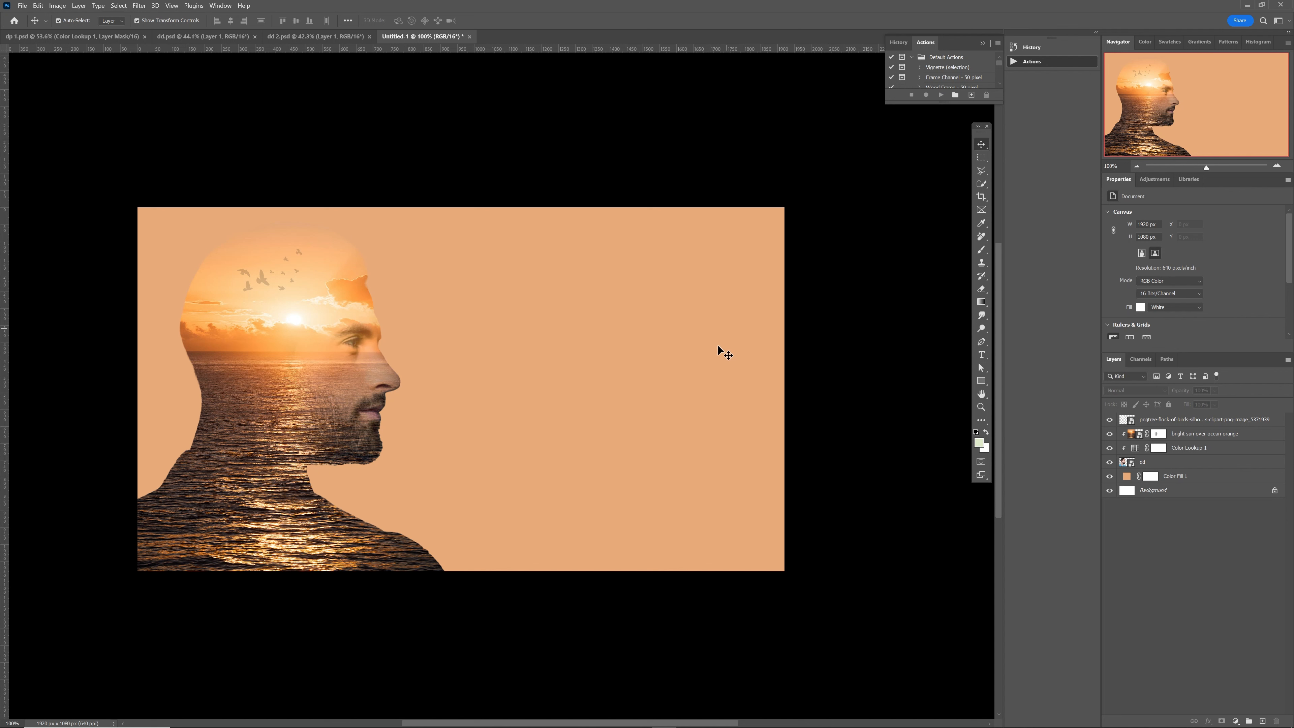
Stamp all visible layers into a new layer above the birds and convert it to a smart object.
left_click(1162, 420)
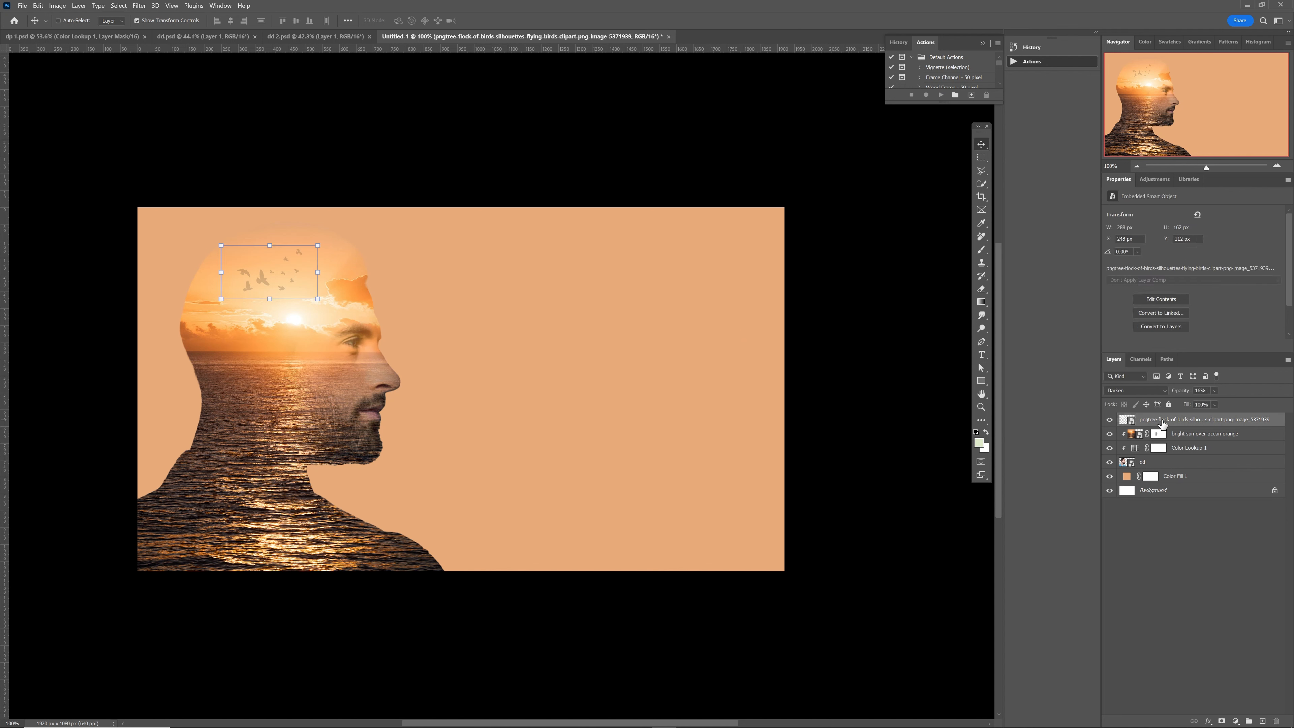
key("ctrl+shift+alt+e")
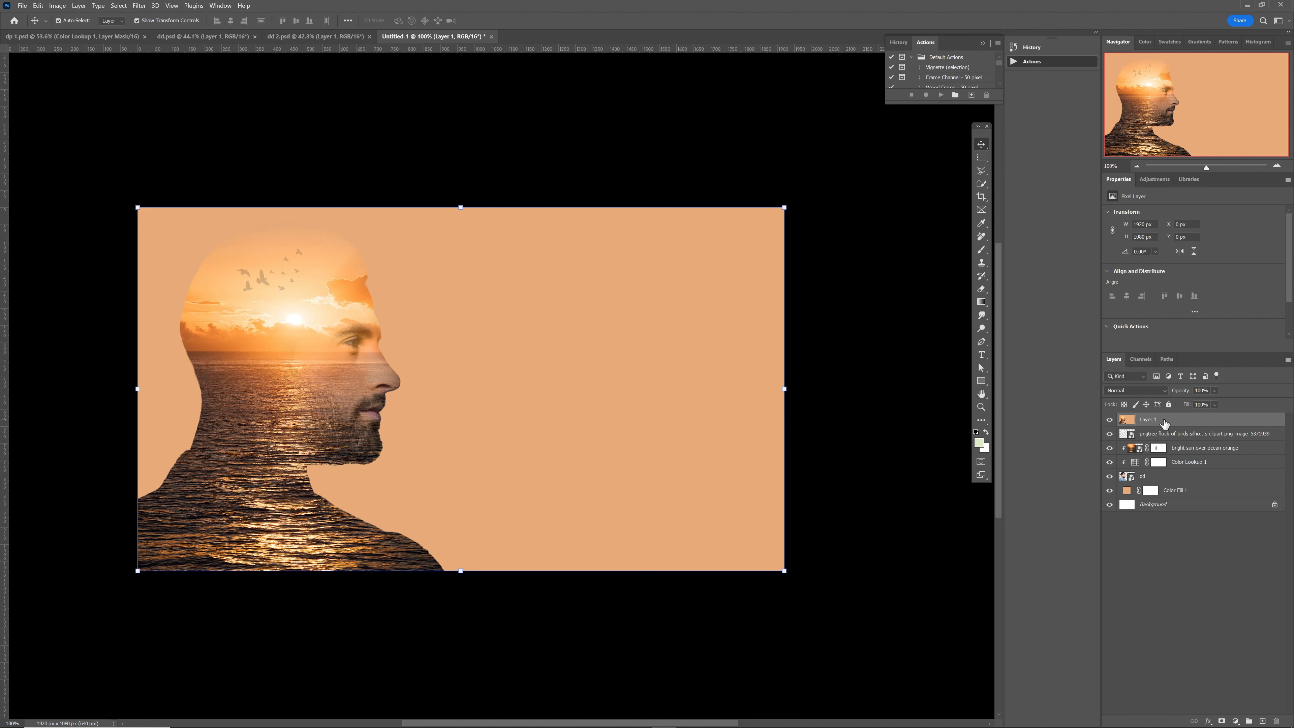
right_click(1164, 421)
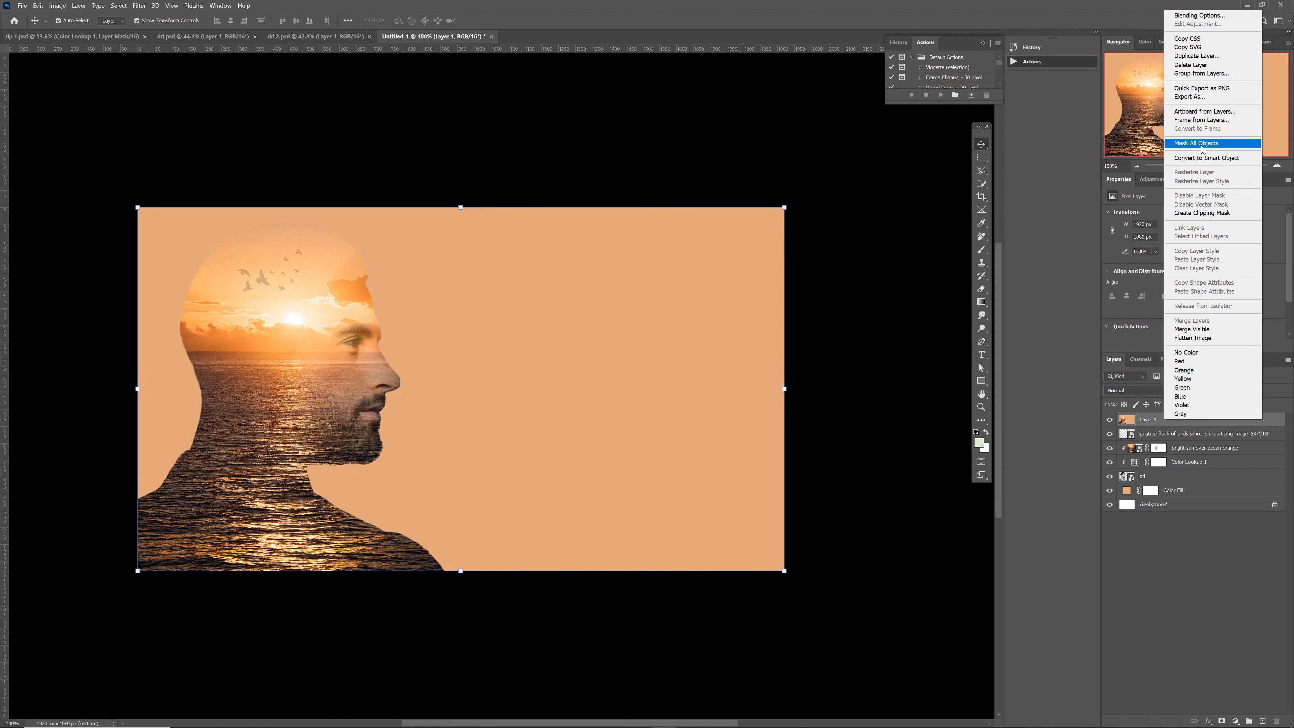
left_click(1203, 157)
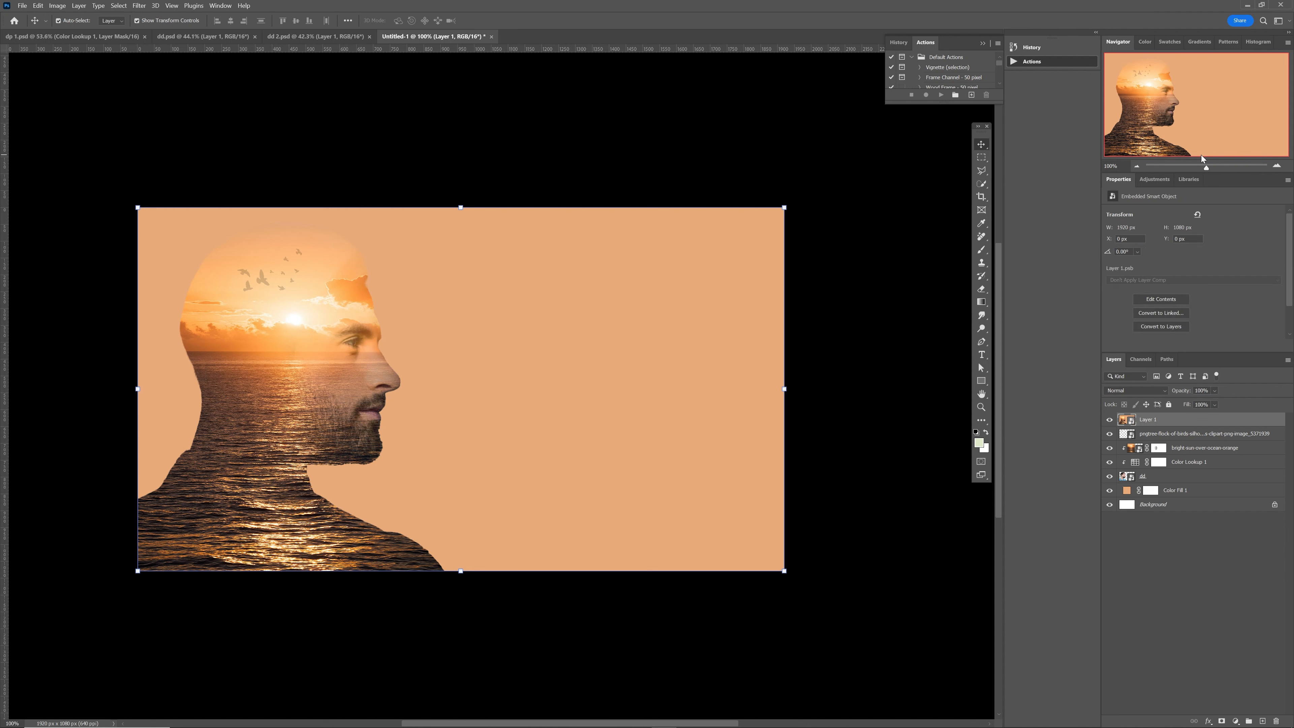
Open the Camera Raw Filter on the merged smart object with a side-by-side before/after preview.
left_click(139, 6)
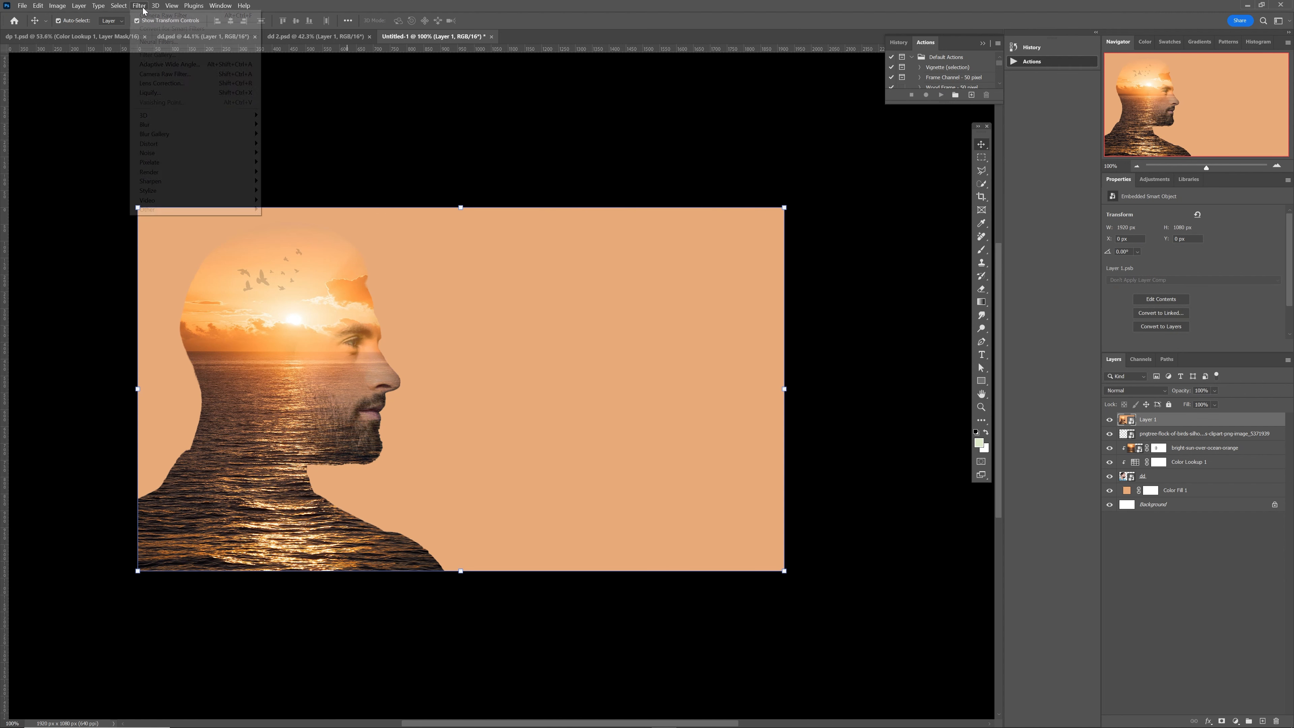
left_click(174, 75)
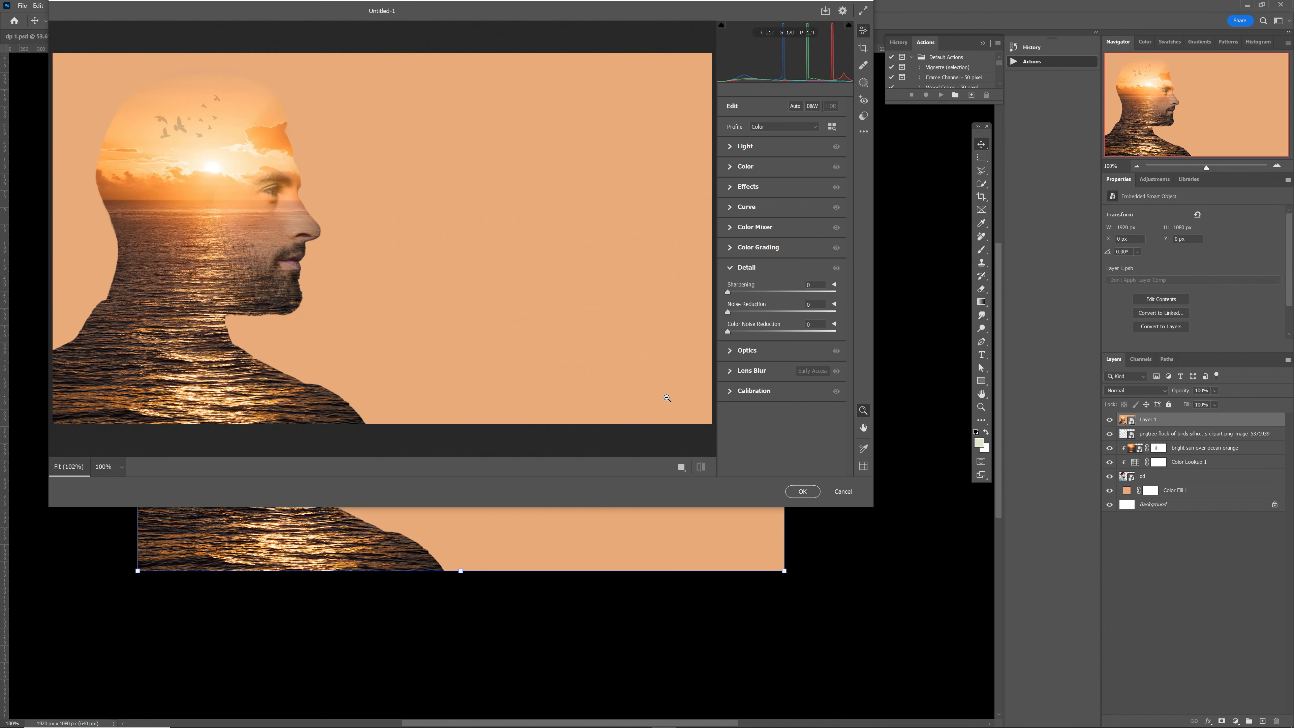
left_click(682, 466)
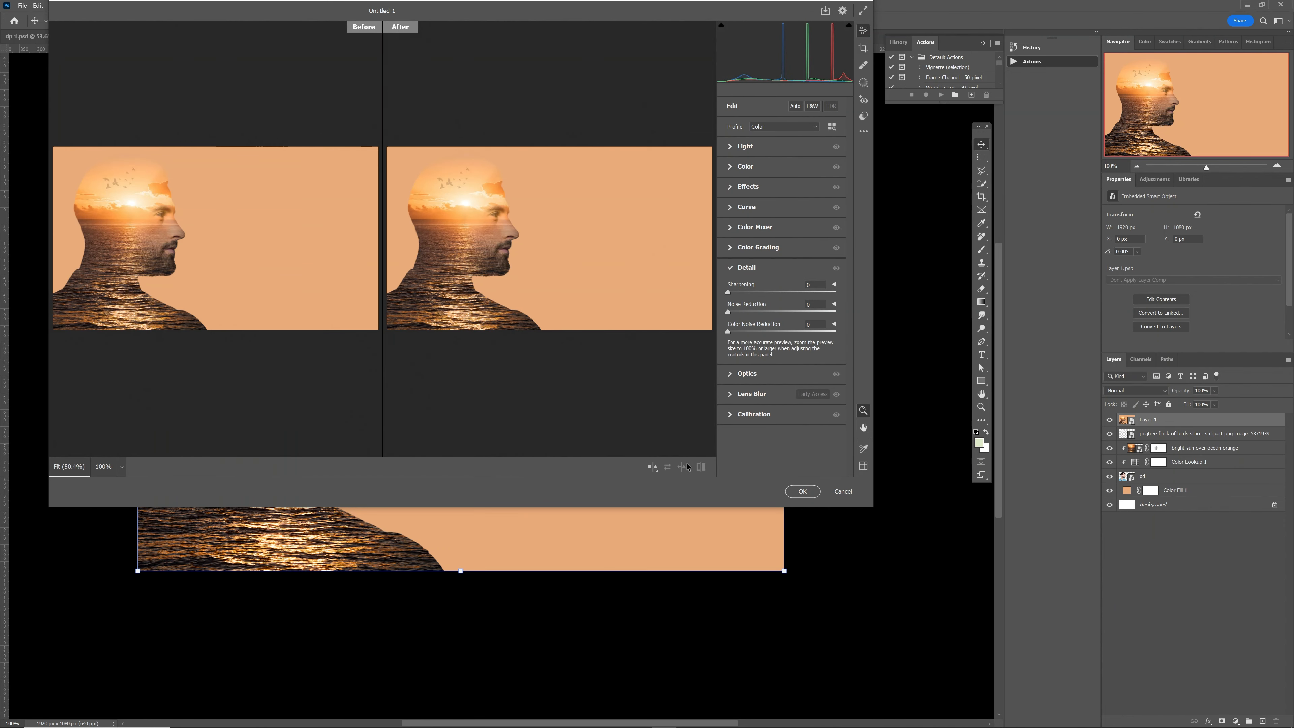
Adjust the light settings: exposure +0.55, contrast +43, highlights +23, shadows -45 and blacks -45.
left_click(744, 146)
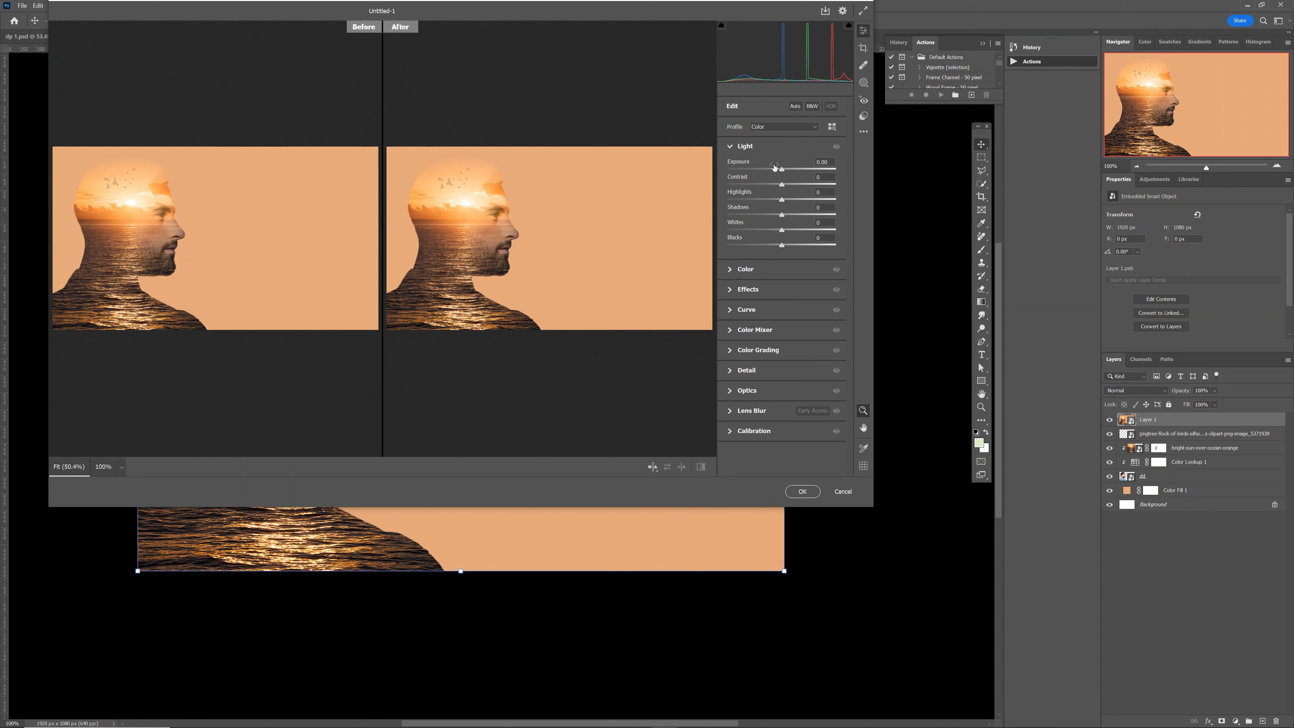
left_click_drag(783, 172, 789, 172)
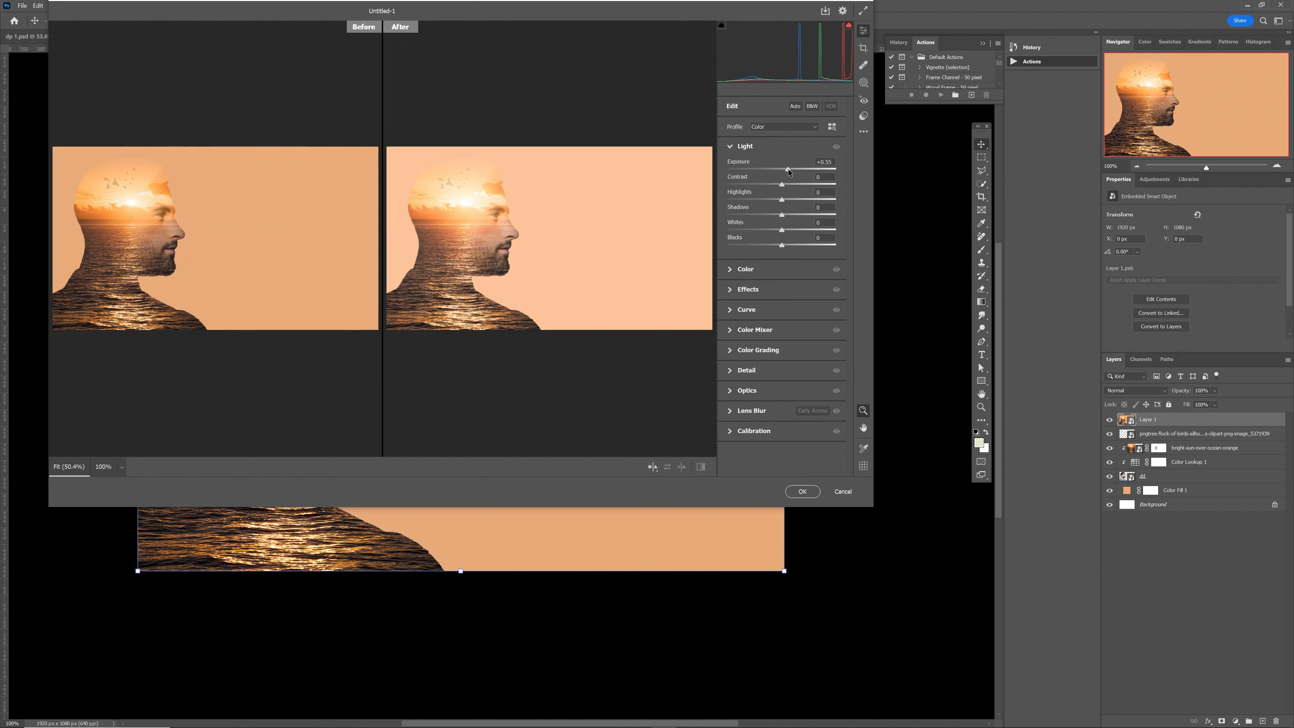
mouse_move(782, 187)
left_mouse_down()
mouse_move(804, 188)
mouse_move(794, 198)
left_mouse_up()
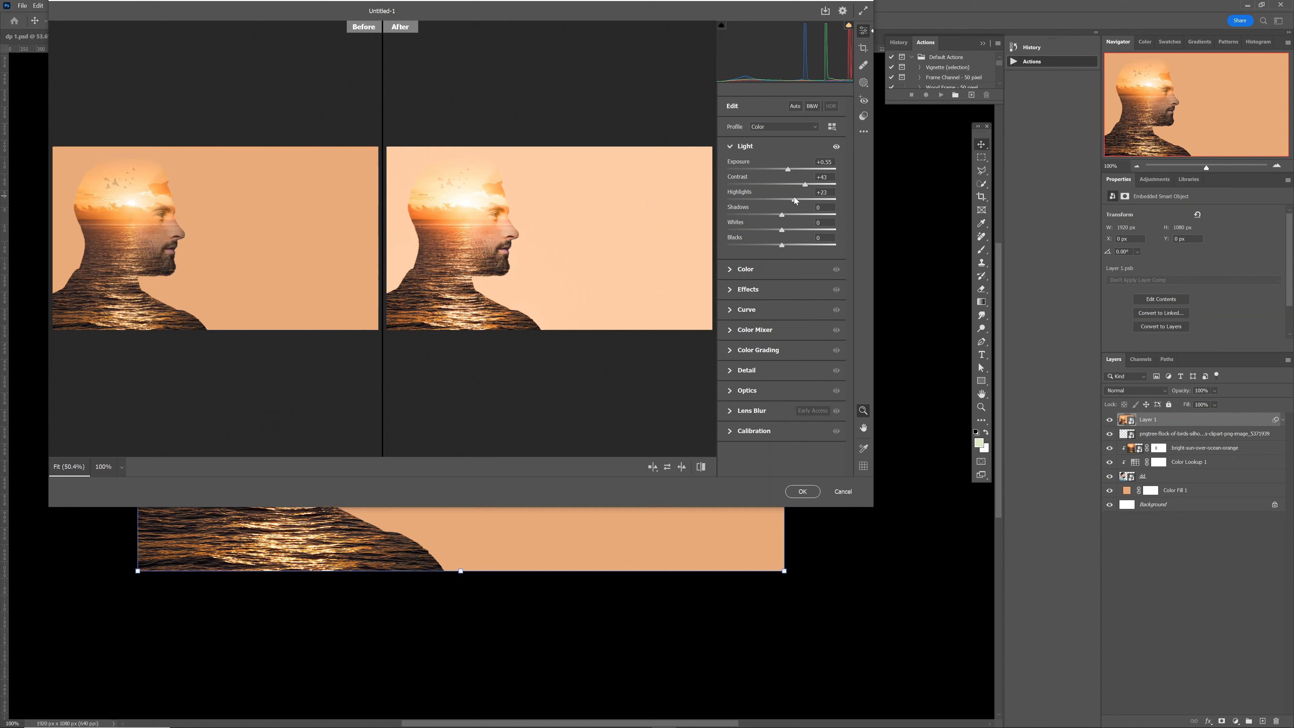
mouse_move(782, 214)
left_mouse_down()
mouse_move(794, 214)
mouse_move(758, 215)
left_mouse_up()
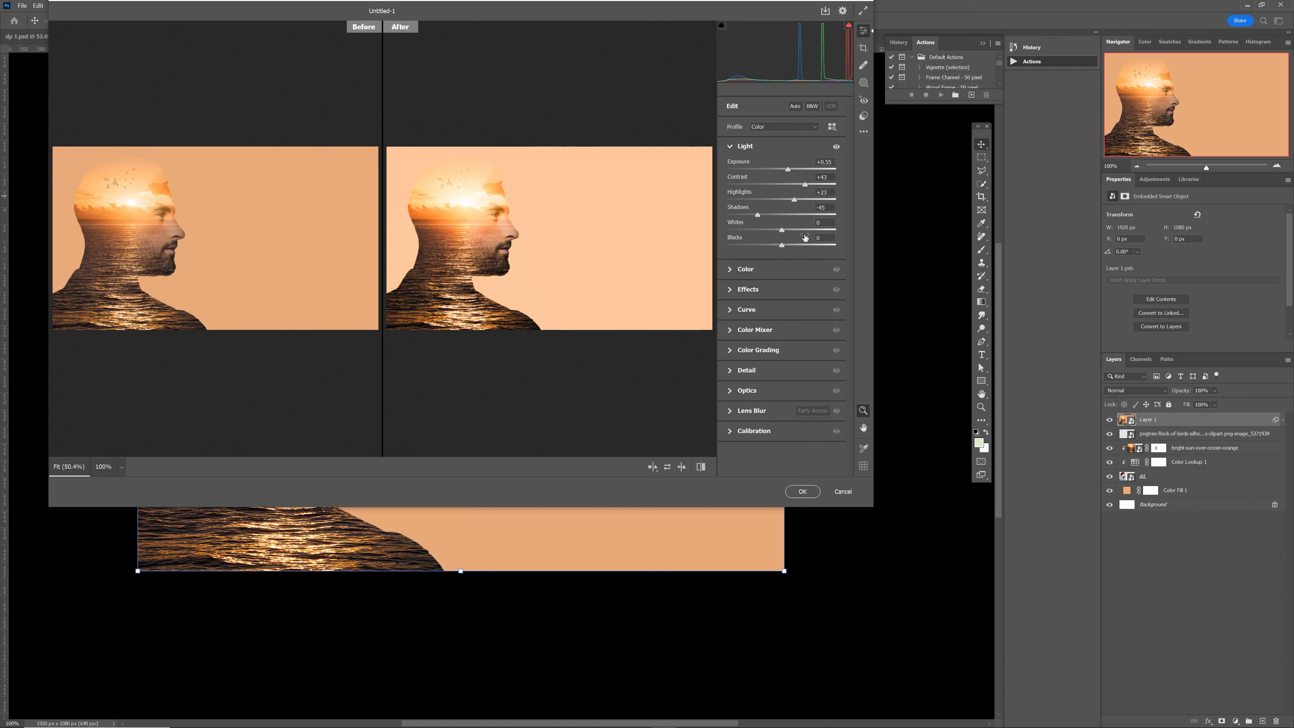
left_click_drag(783, 246, 756, 248)
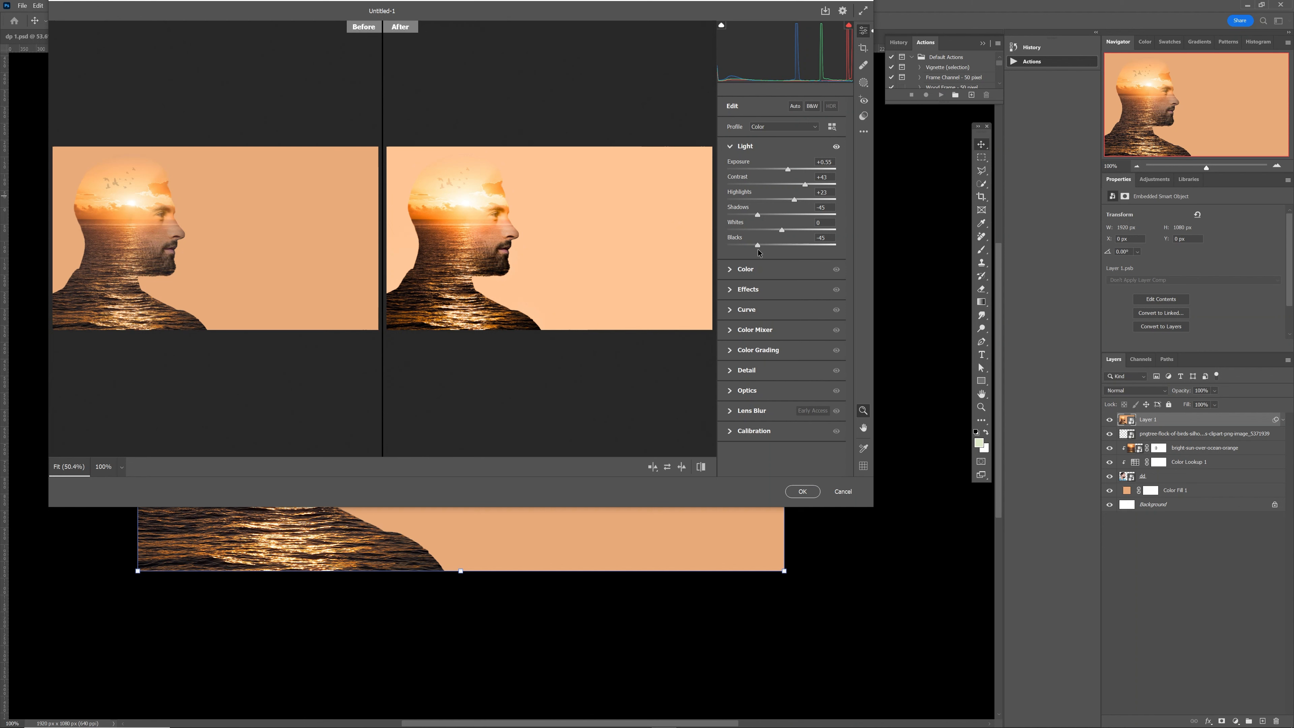
Cool the image's white balance with temperature -21 and tint -2.
left_click(731, 269)
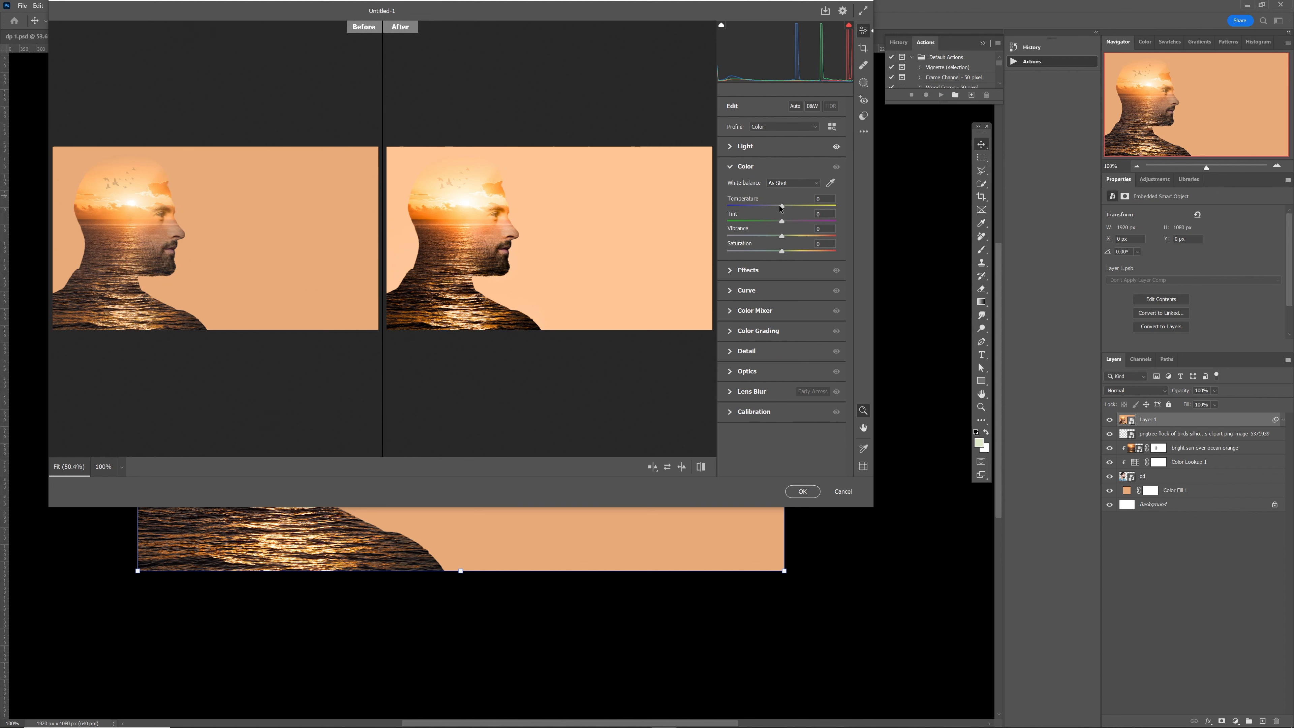
left_click_drag(781, 208, 770, 209)
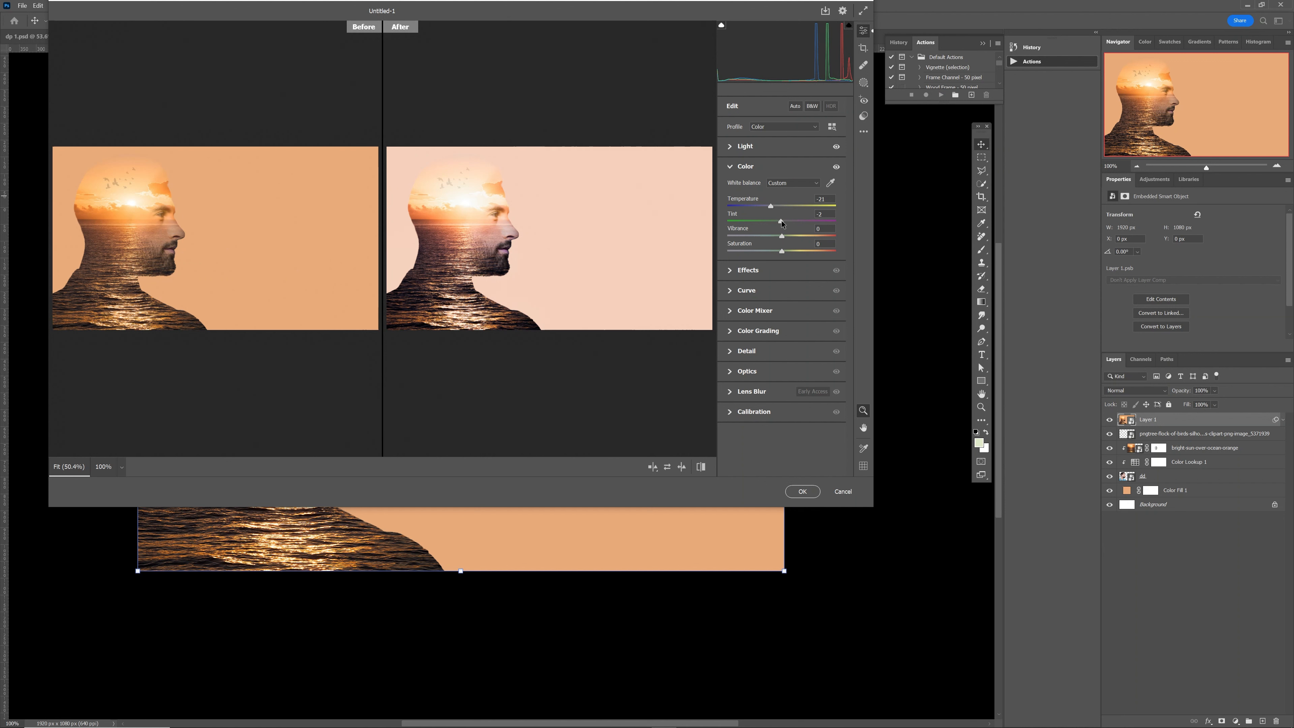
left_click_drag(783, 220, 780, 220)
Set the effects to texture +86, clarity +94 and vignette -13.
left_click(730, 270)
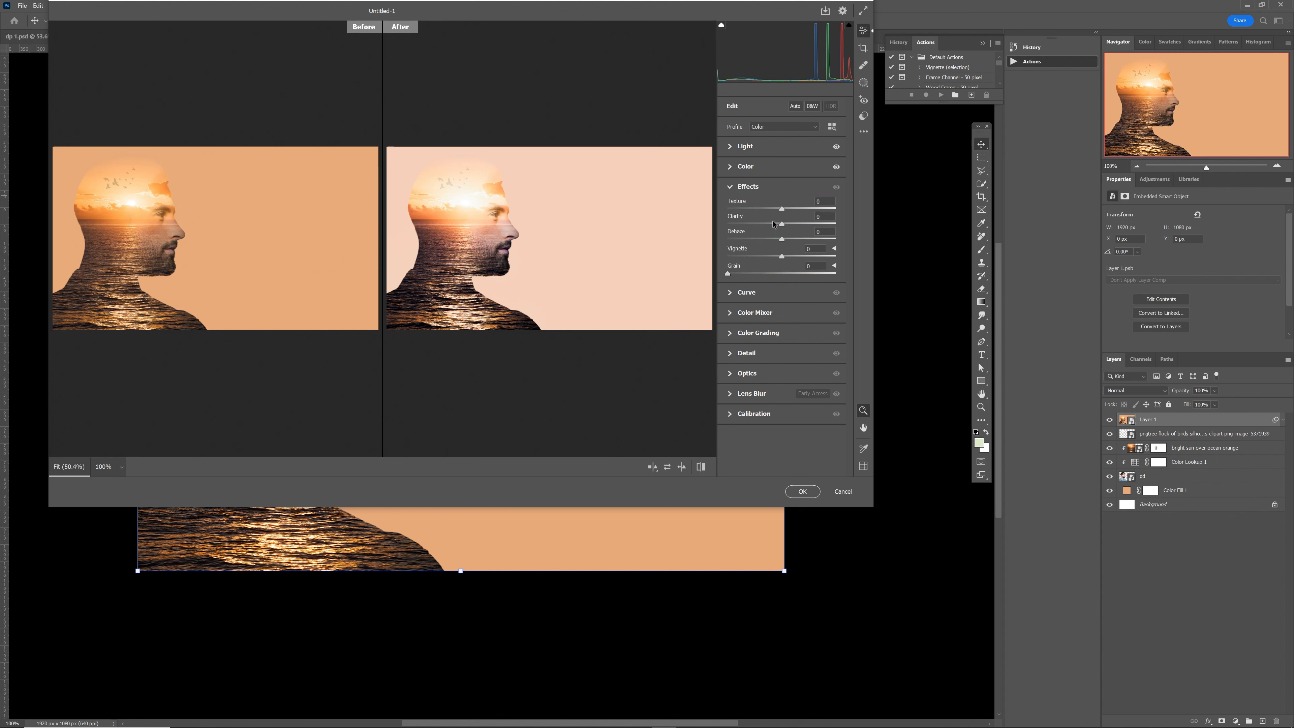
left_click_drag(782, 210, 835, 227)
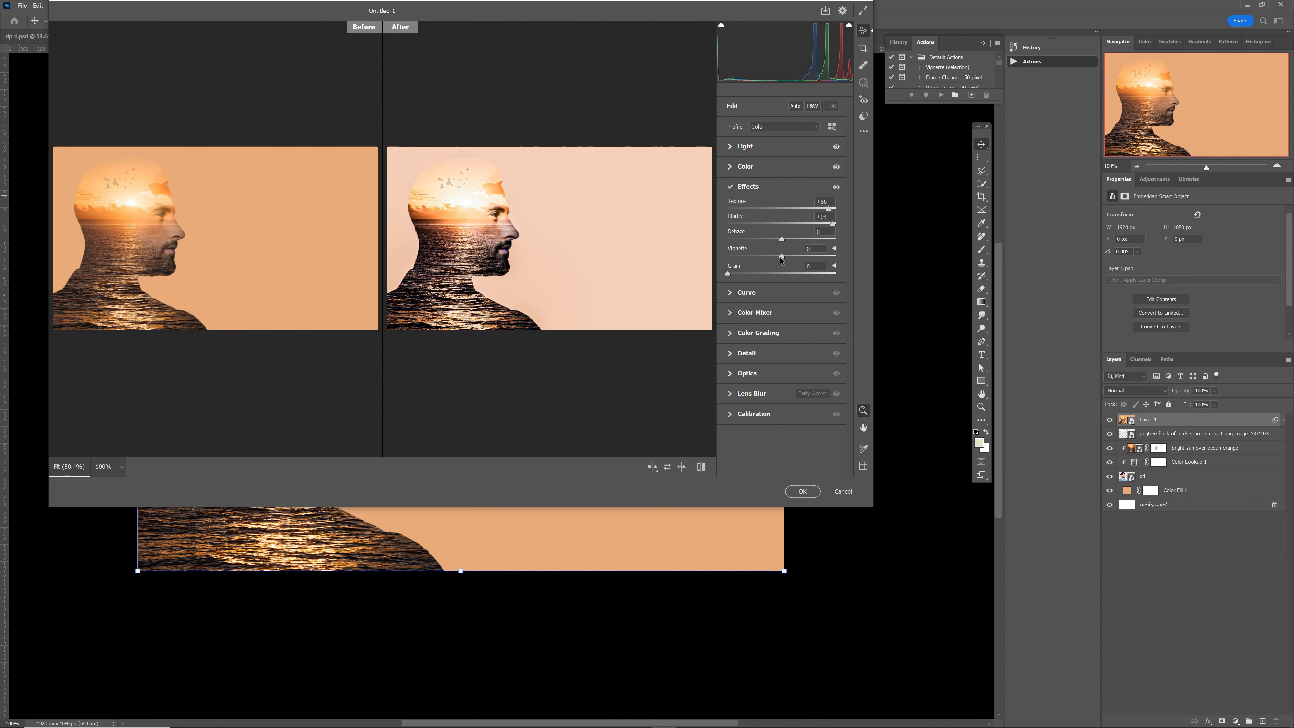
left_click_drag(780, 258, 774, 260)
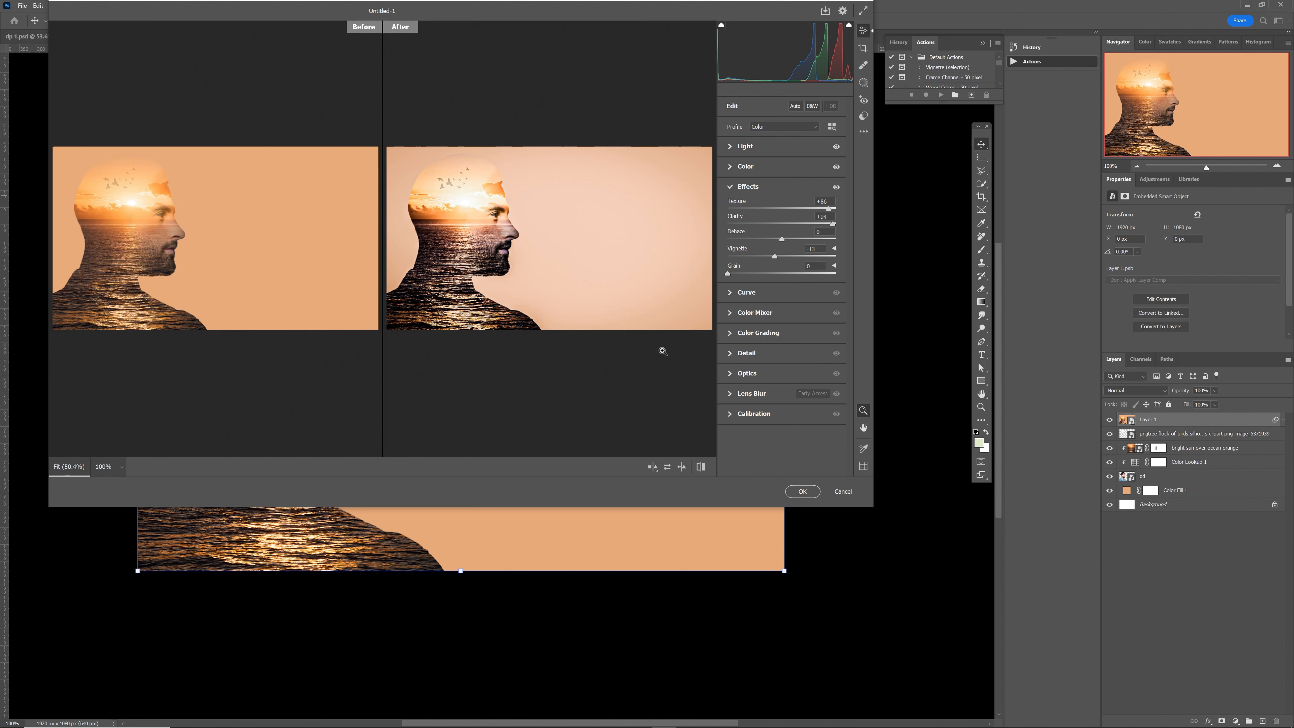
Lower the tone curve's highlights slightly, and set the orange saturation to -28 in the Color Mixer with slightly raised orange luminance.
left_click(737, 291)
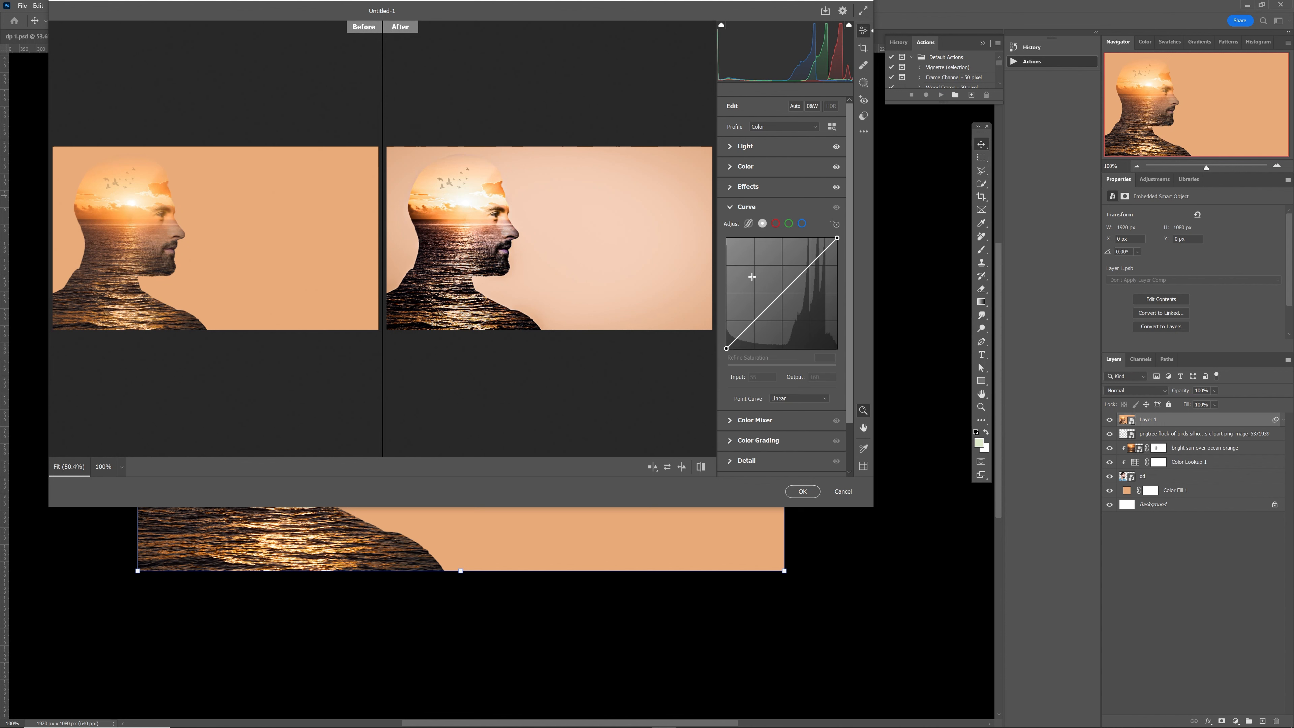
left_click(817, 261)
left_click(754, 420)
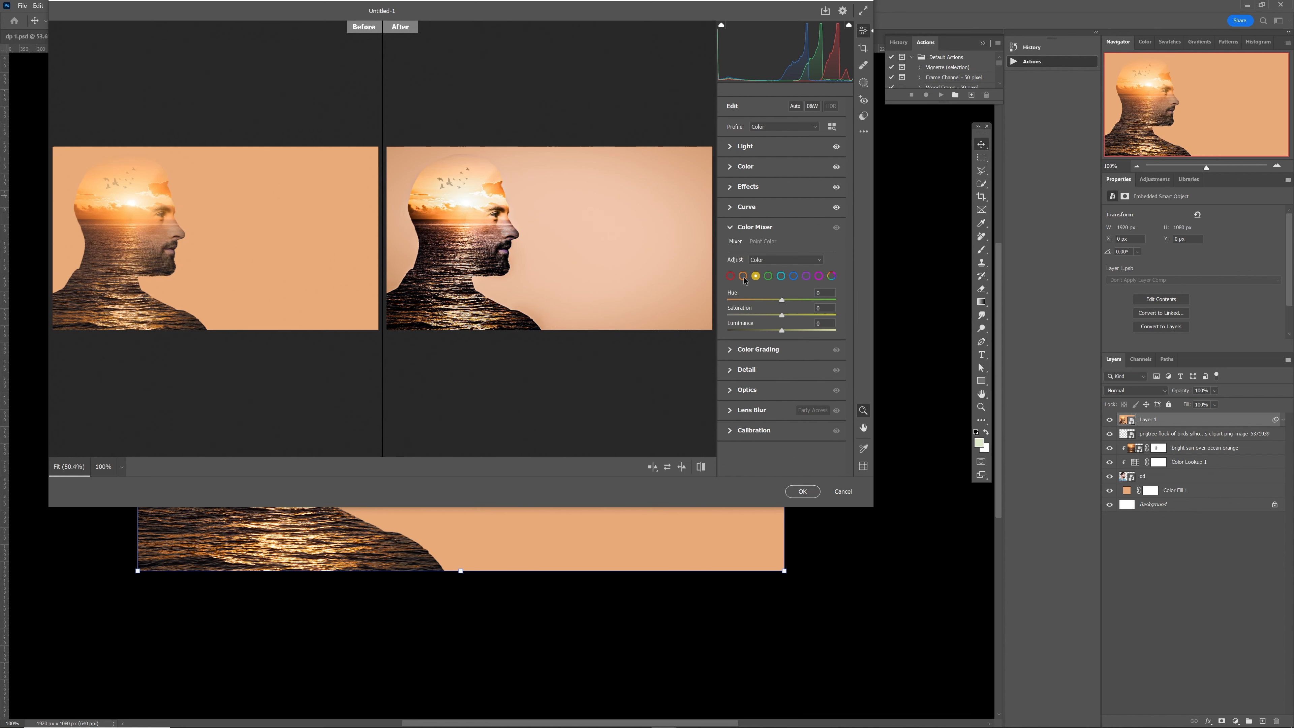
left_click(743, 276)
left_click_drag(782, 315, 765, 318)
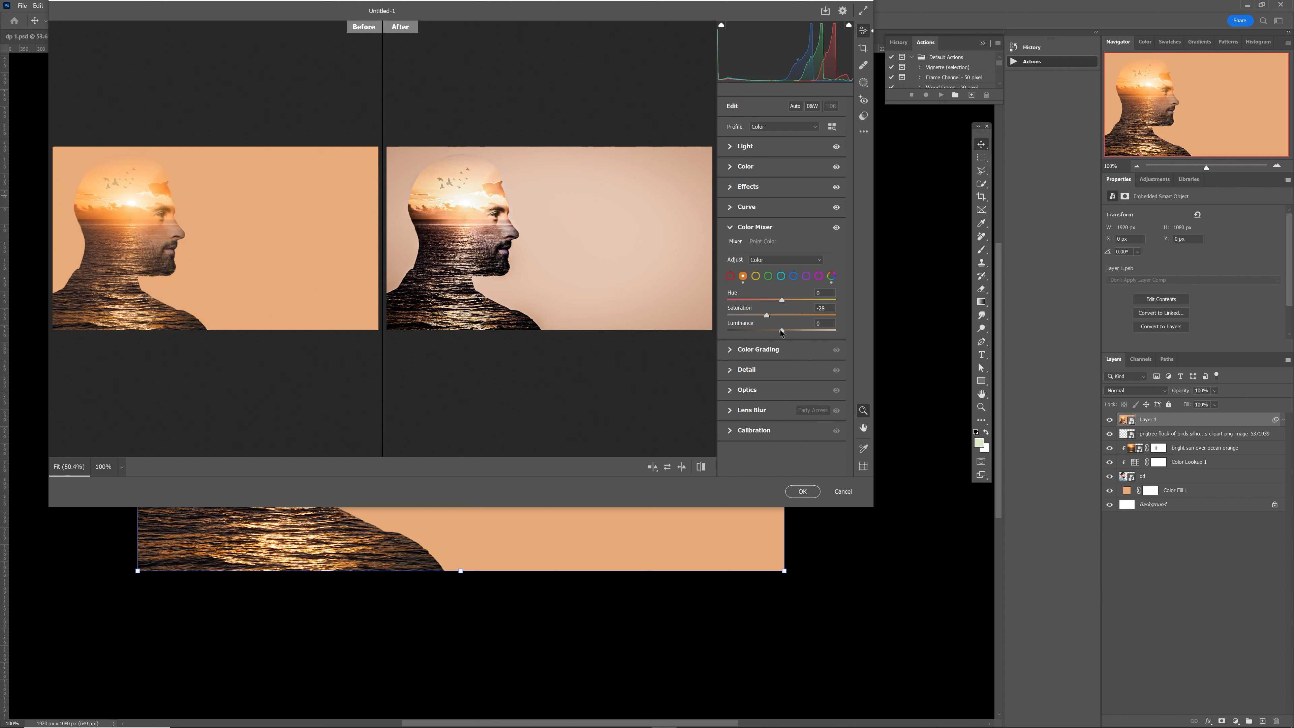
left_click_drag(781, 330, 786, 332)
Raise the detail sharpening moderately and apply the Camera Raw Filter to the merged layer.
left_click(734, 370)
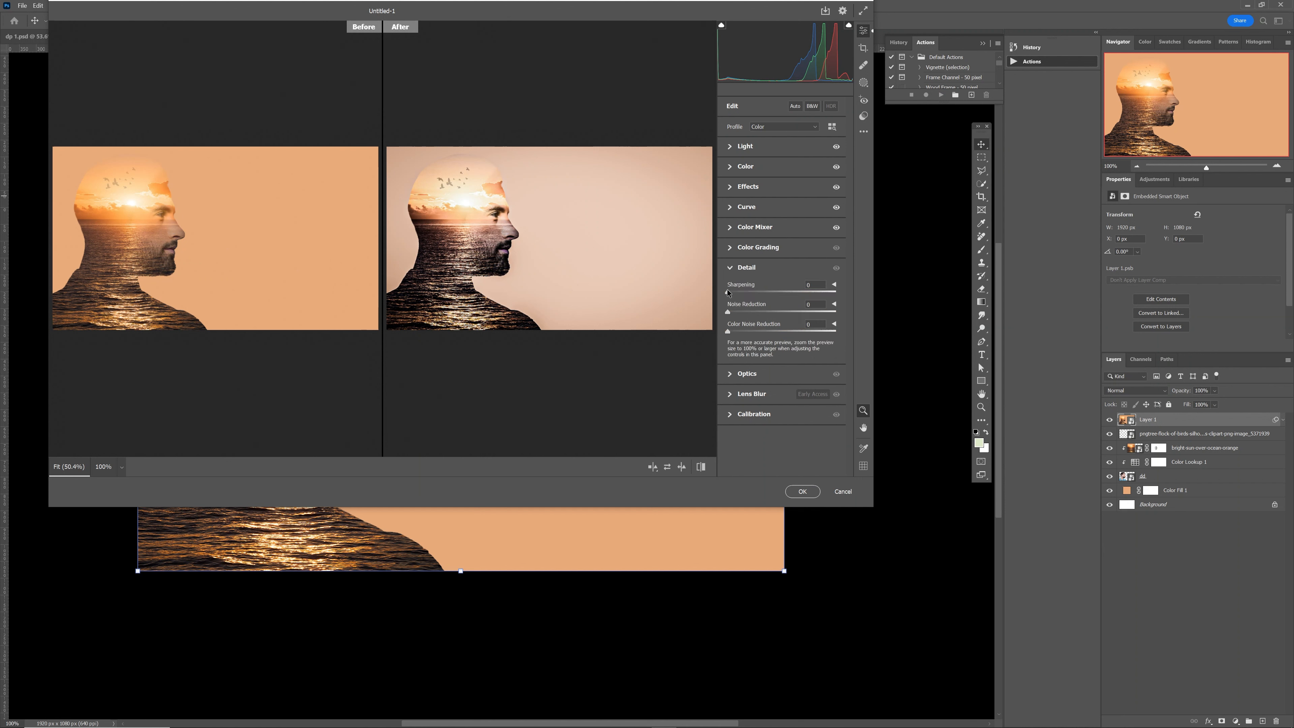
left_click_drag(728, 292, 760, 294)
left_click(802, 491)
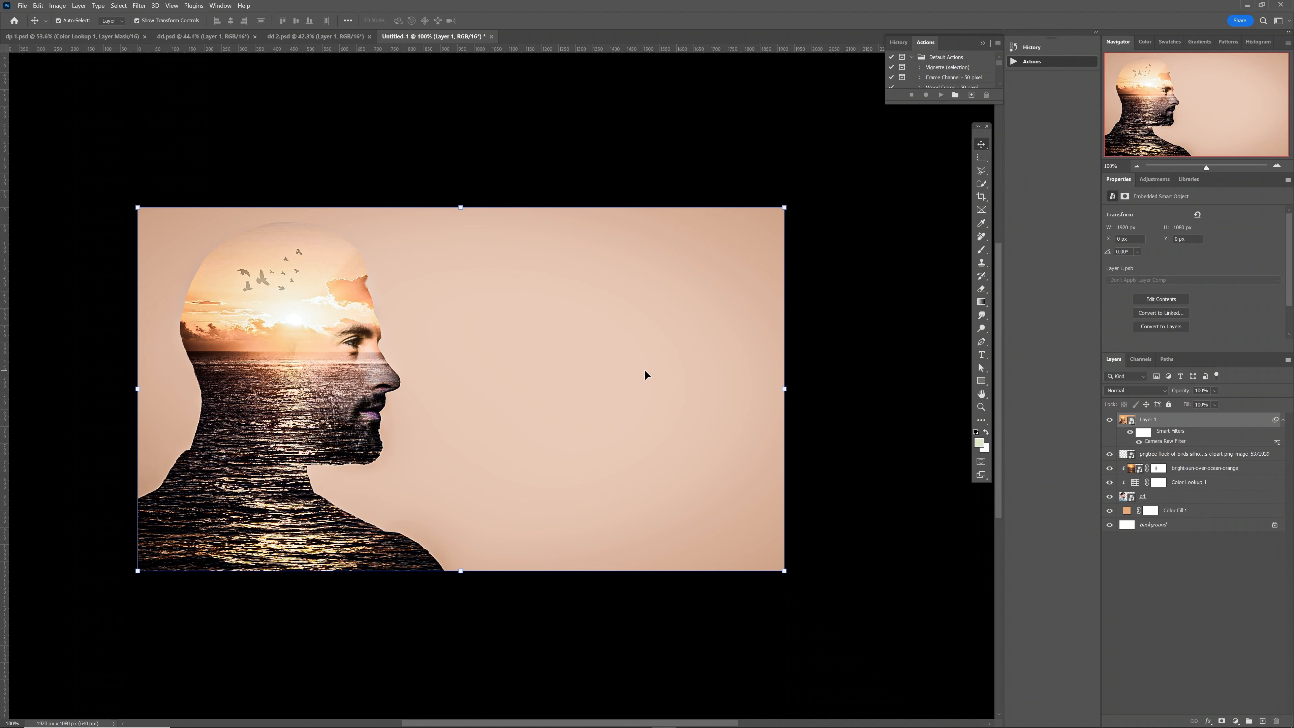
Examine the whole finished composite and compare its color grading with the versions in dd 2.psd, dd.psd and dp 1.psd.
key("ctrl+0")
key("ctrl+minus")
key("ctrl+minus")
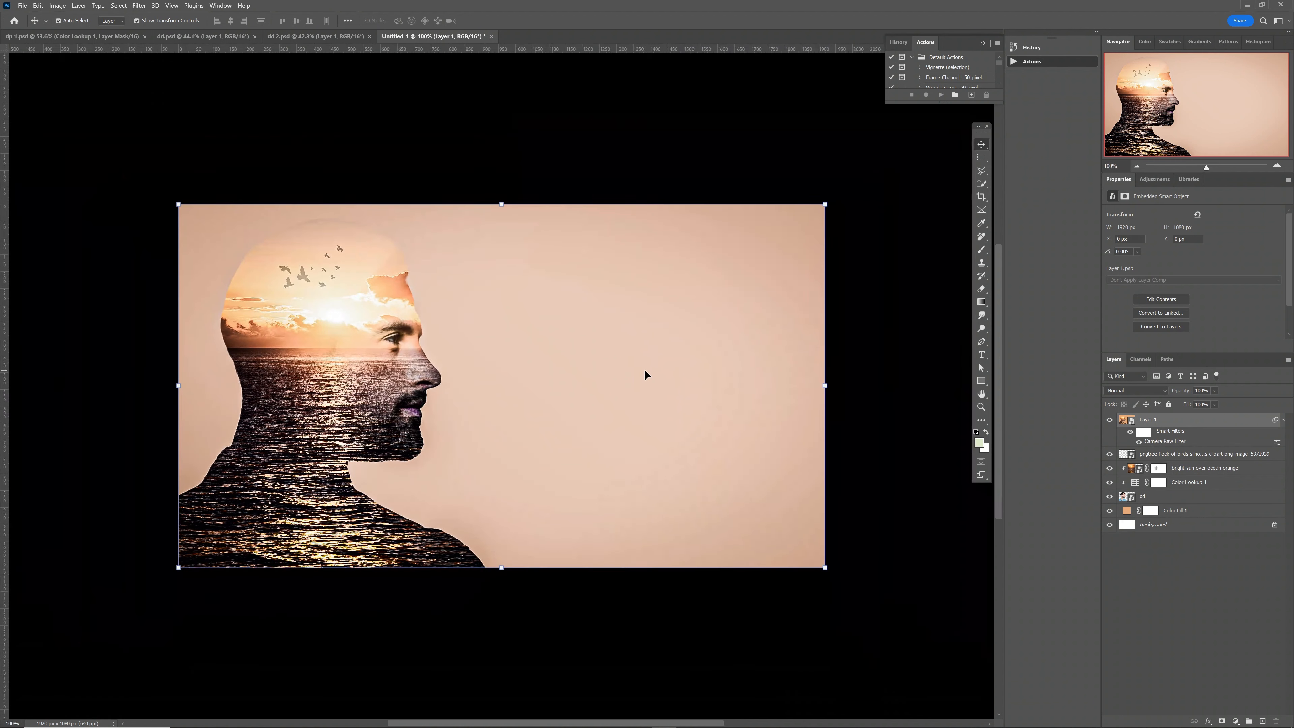
mouse_move(885, 420)
left_mouse_down()
mouse_move(872, 404)
mouse_move(875, 434)
left_mouse_up()
key("z")
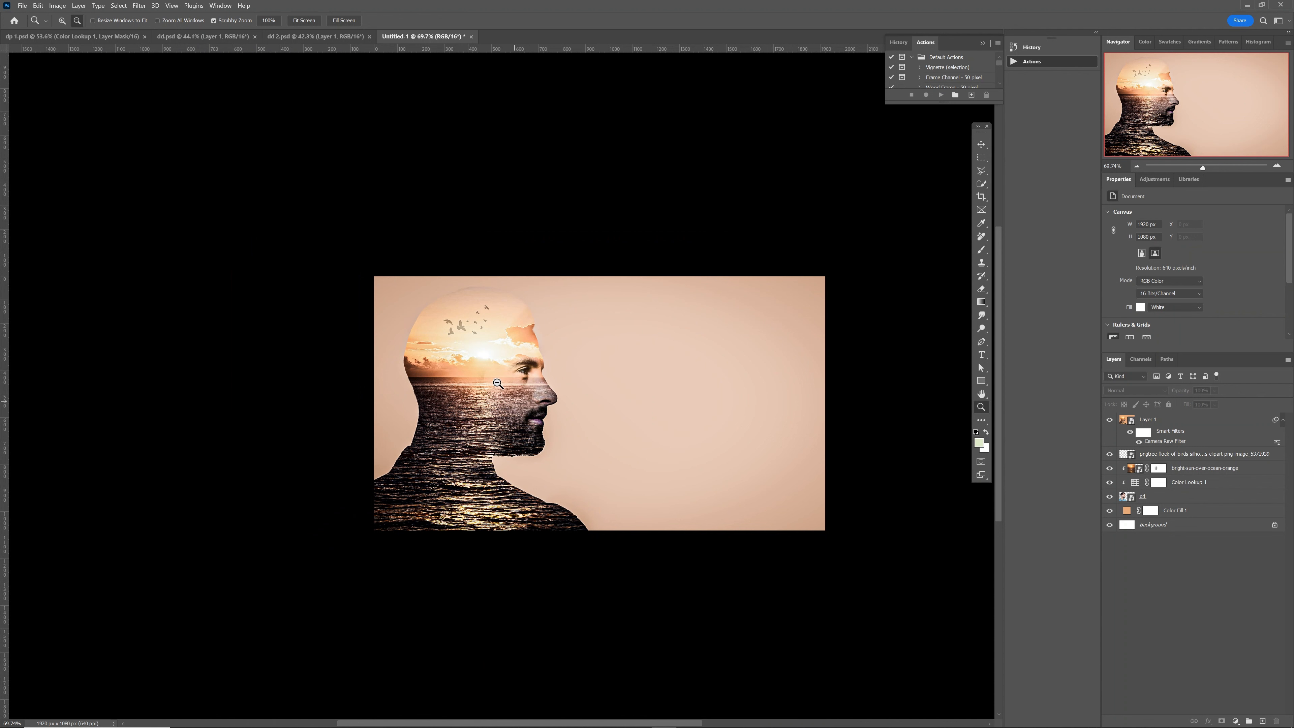
left_click(287, 40)
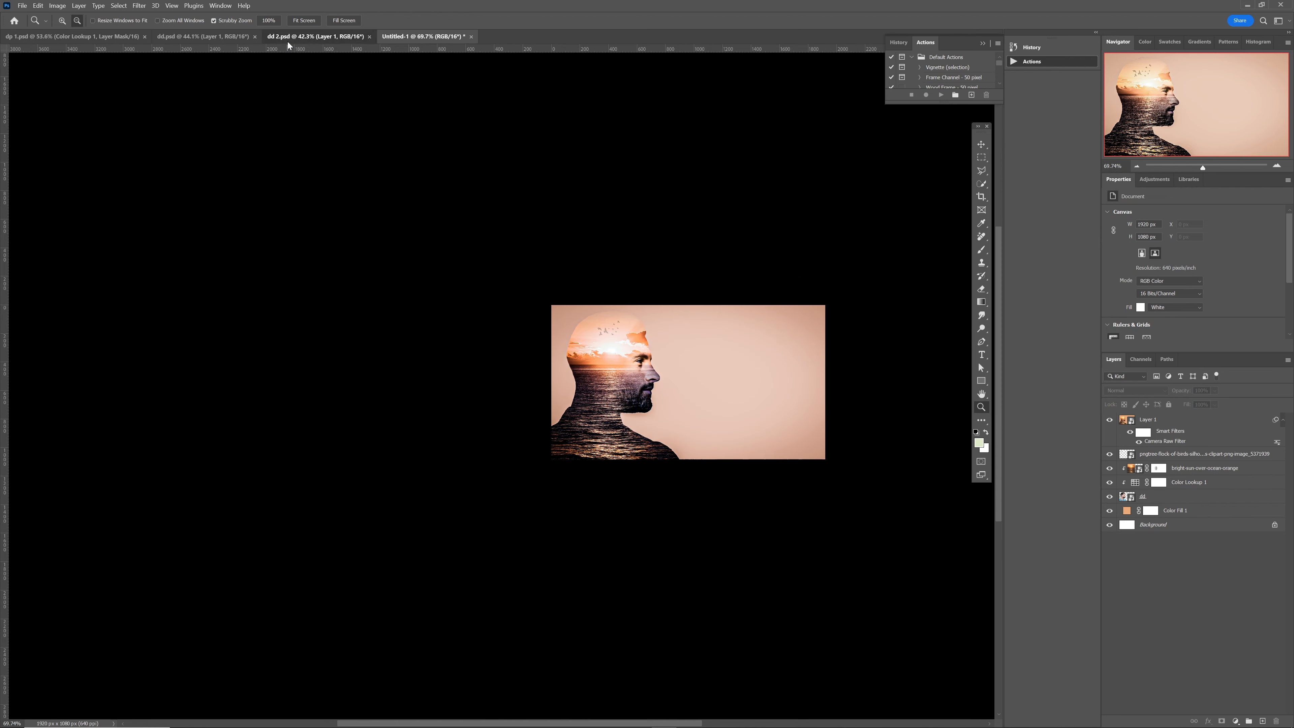
left_click(212, 38)
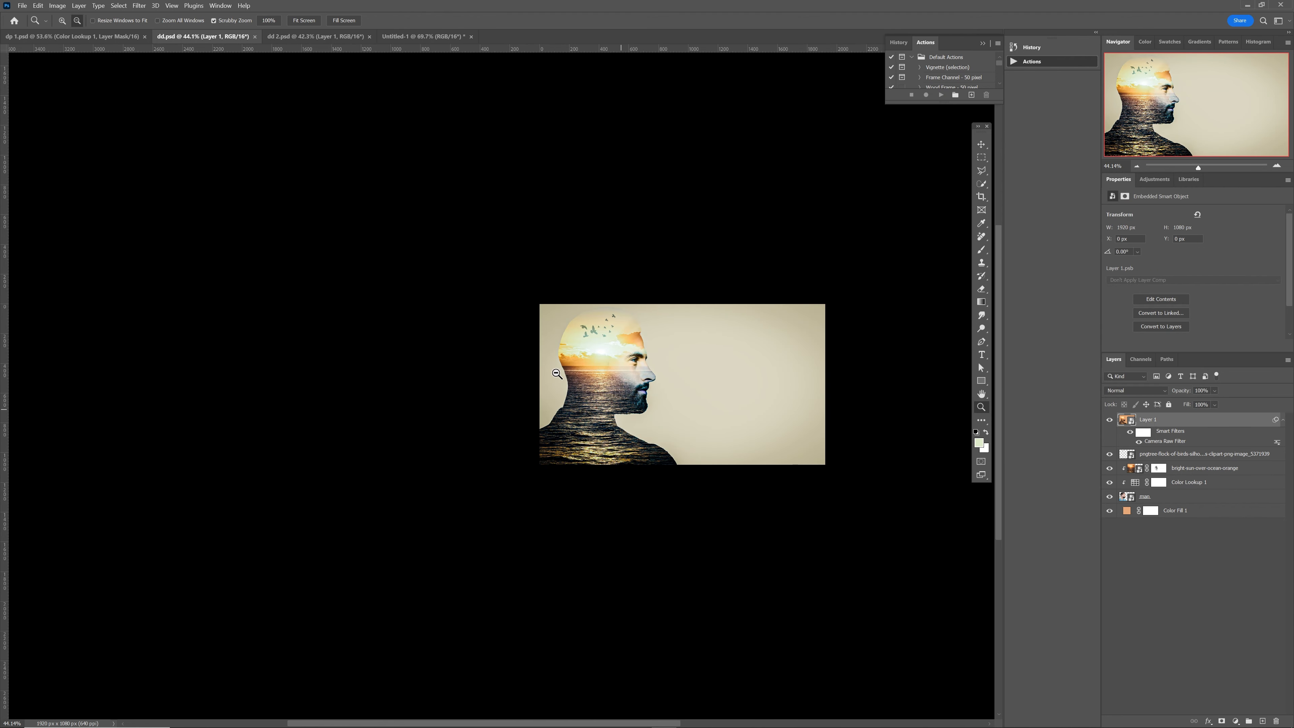
left_click(71, 39)
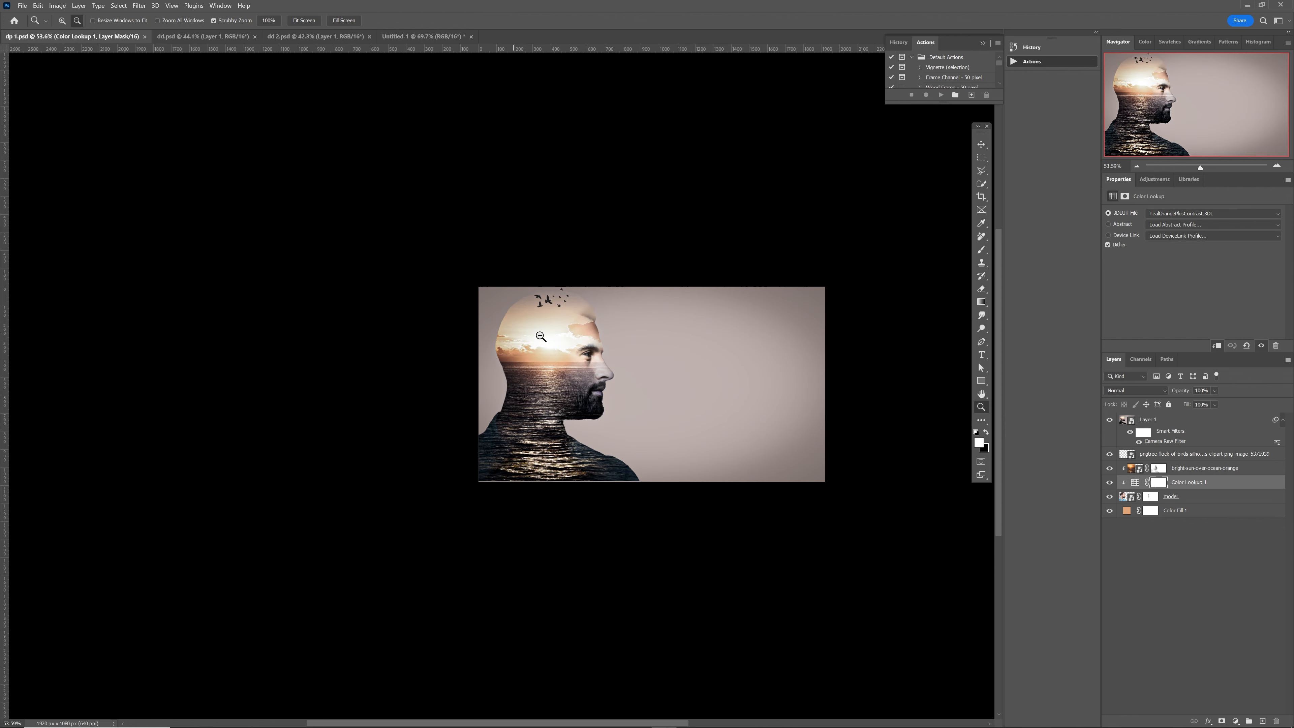
left_click(401, 41)
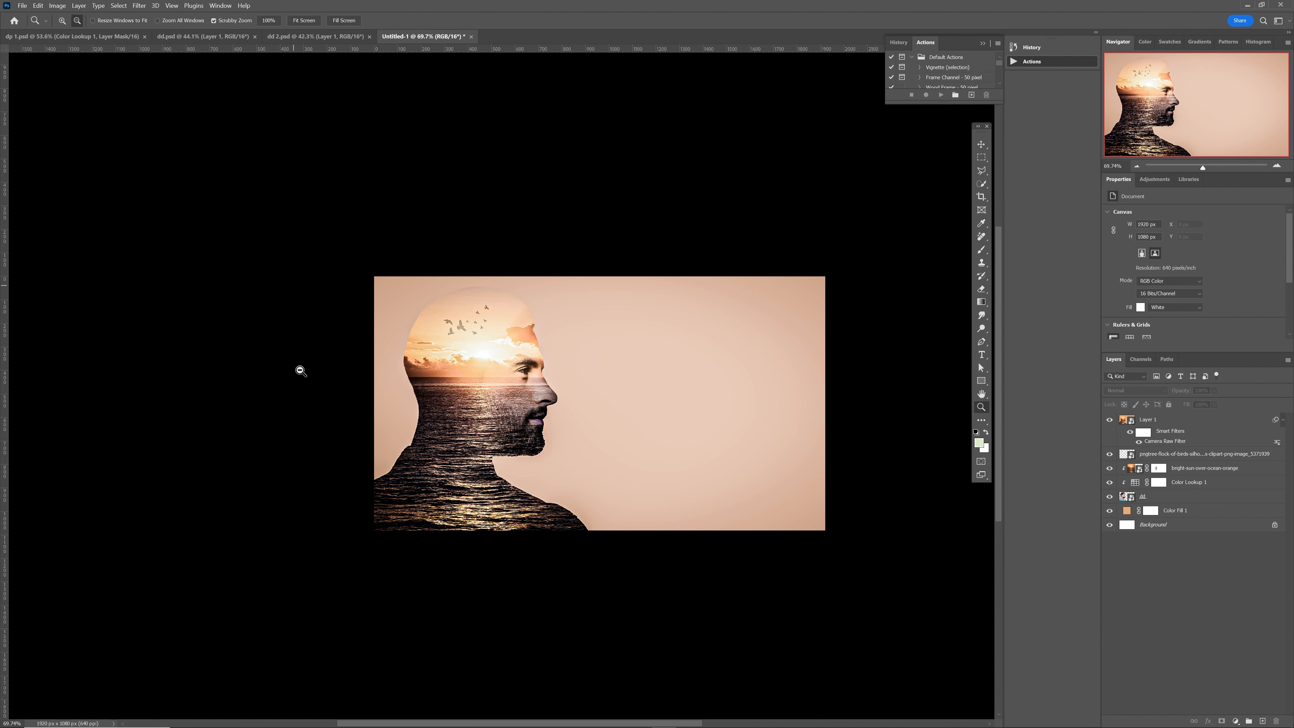
left_click(57, 38)
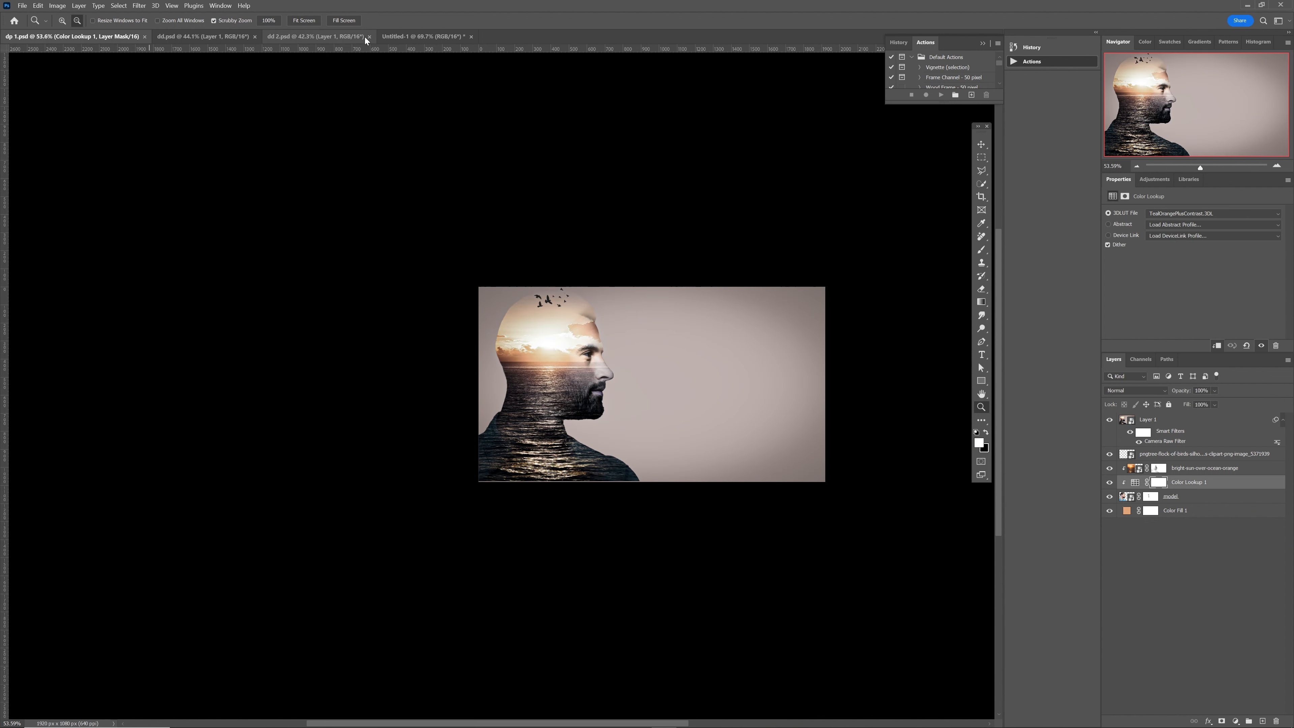